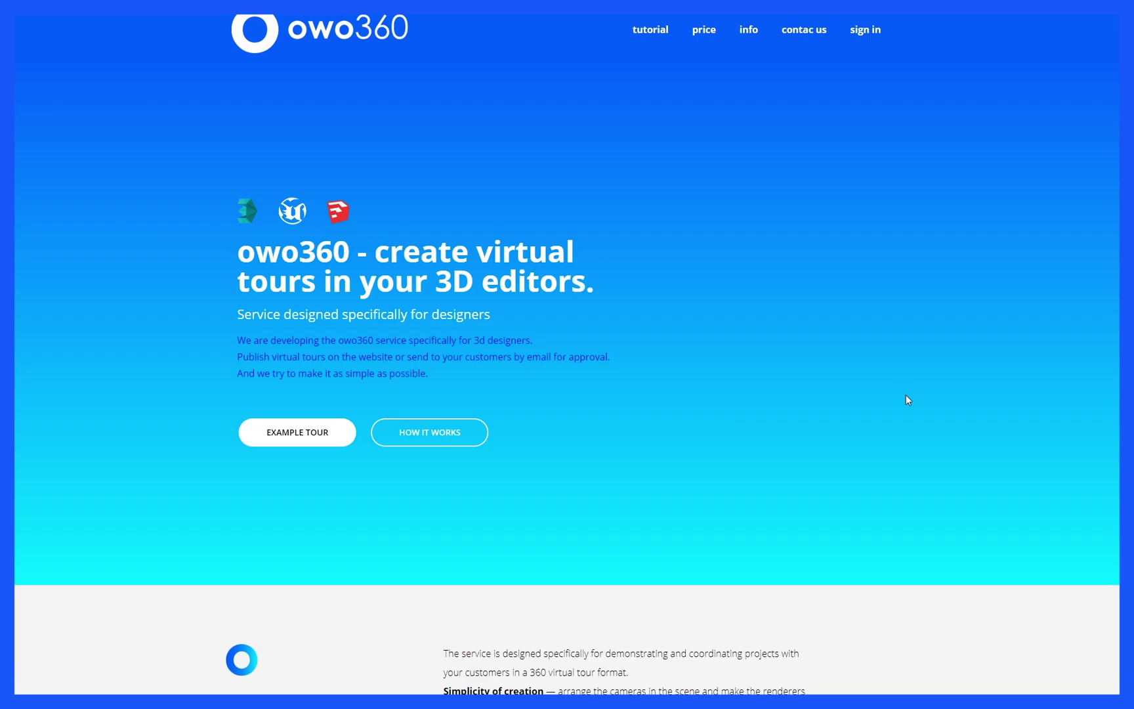
- Sign in to the owo360 site and create a new project titled owo3
click(856, 37)
click(532, 421)
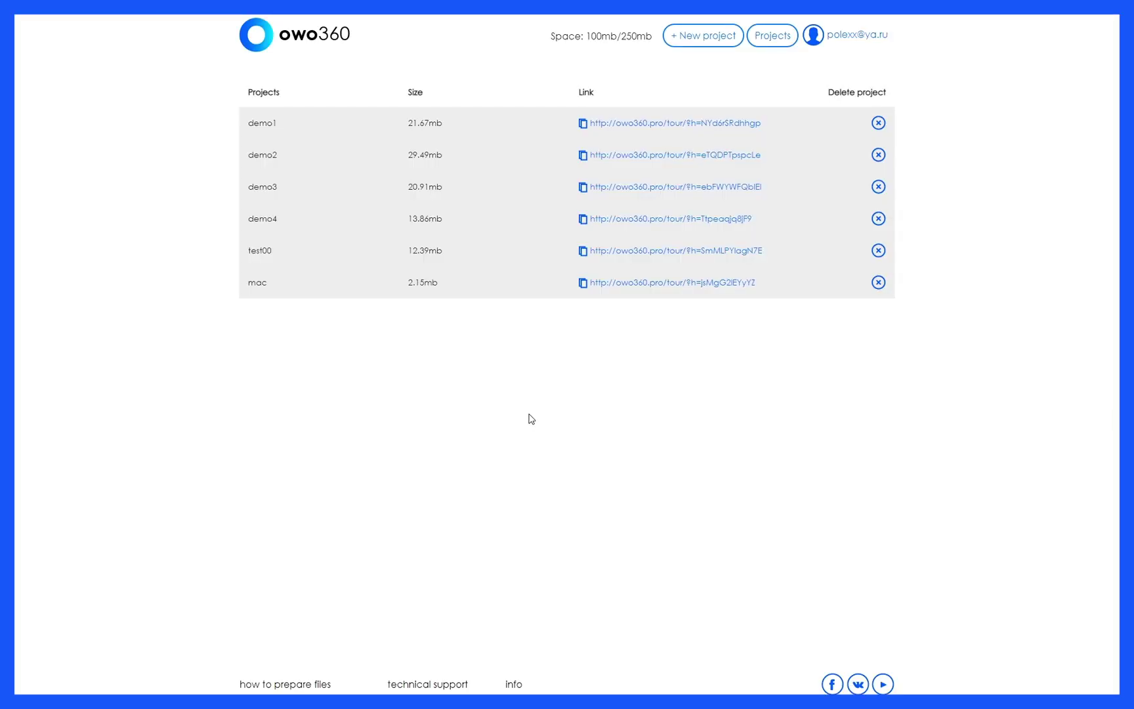
click(713, 39)
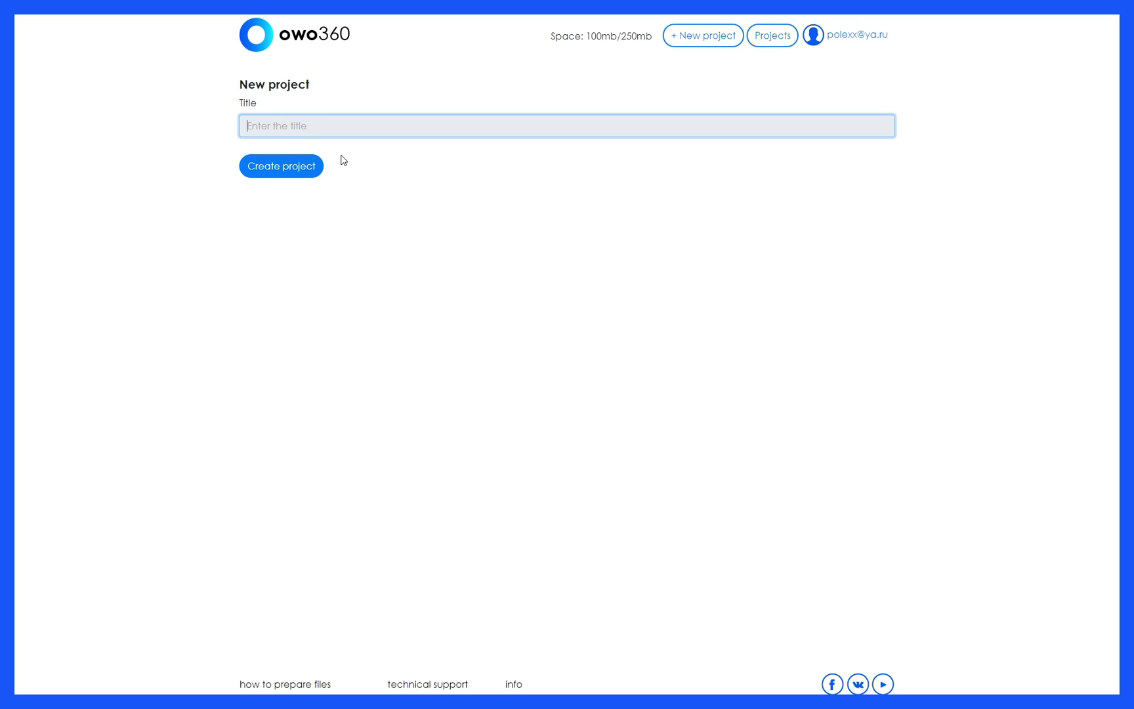
text(owo3)
click(307, 172)
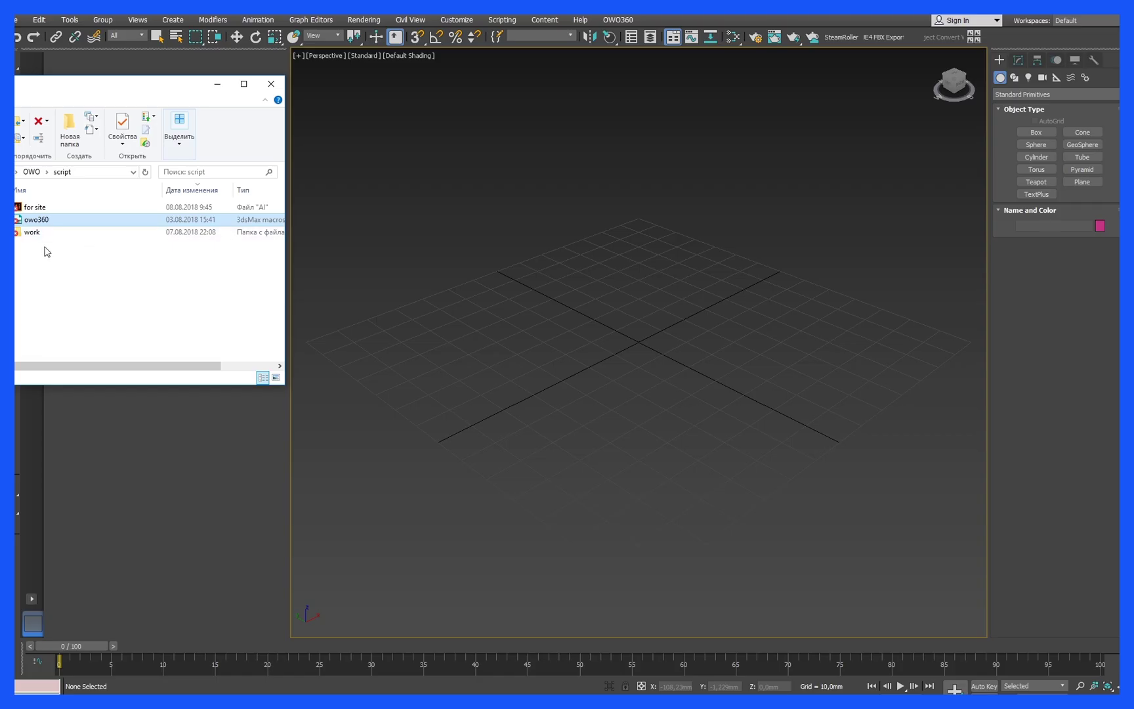
- Switch to 3ds Max, load the owo360 macro script from its folder into the viewport, and open the OWO360 Tool window beside the viewport
drag(38, 219, 487, 214)
click(625, 22)
click(620, 22)
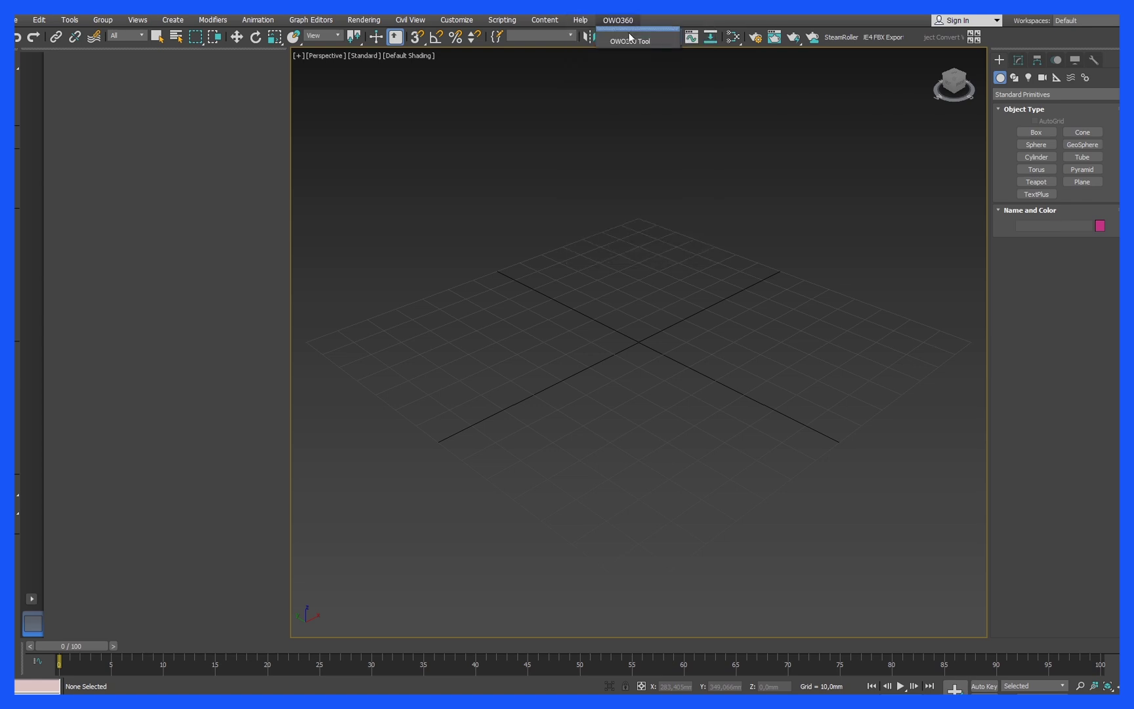
click(629, 41)
drag(546, 205, 195, 236)
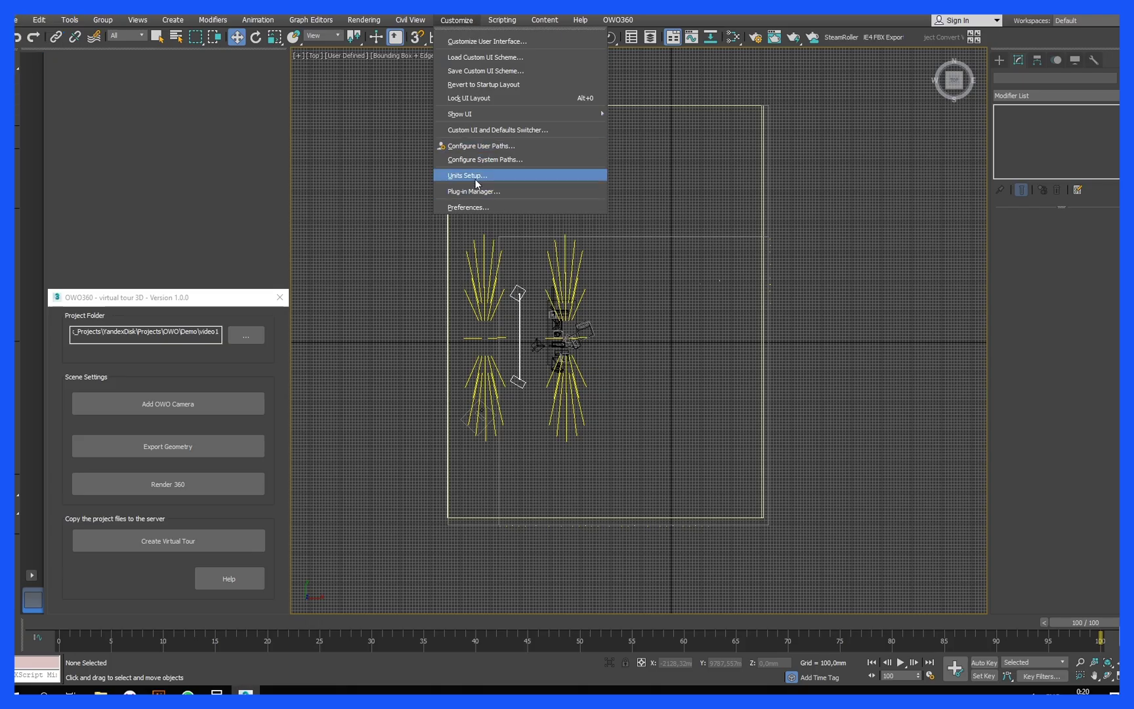
- Set both the metric display units and the system unit scale to Millimeters
click(475, 182)
click(539, 306)
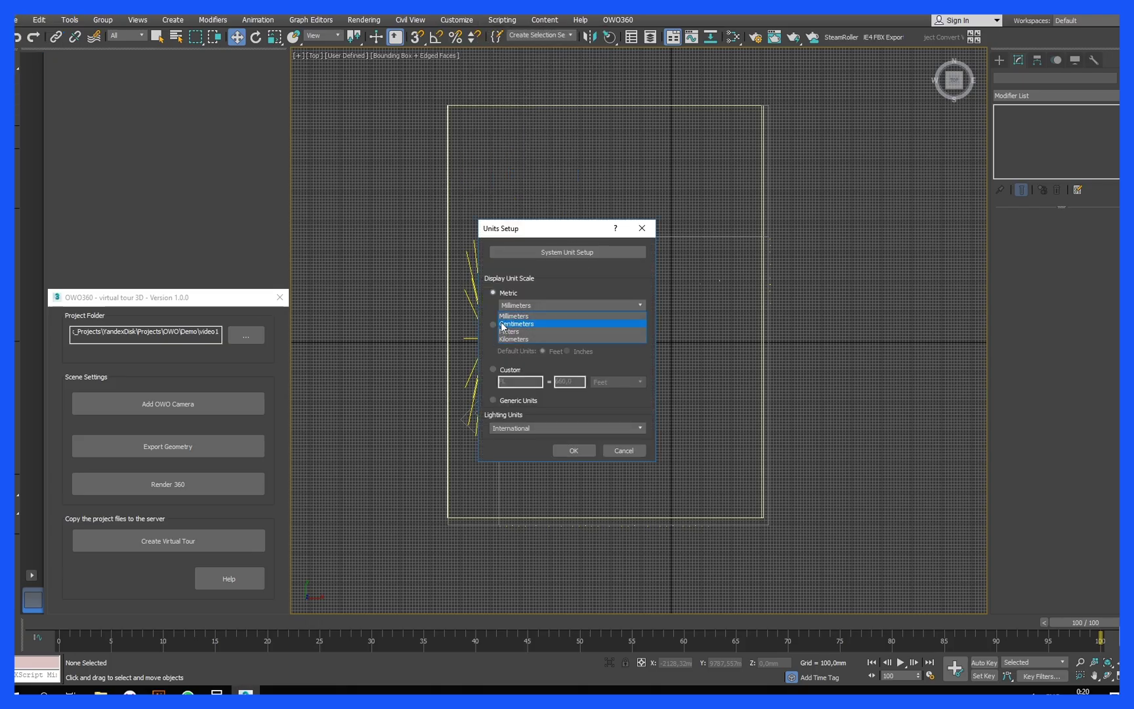
click(514, 318)
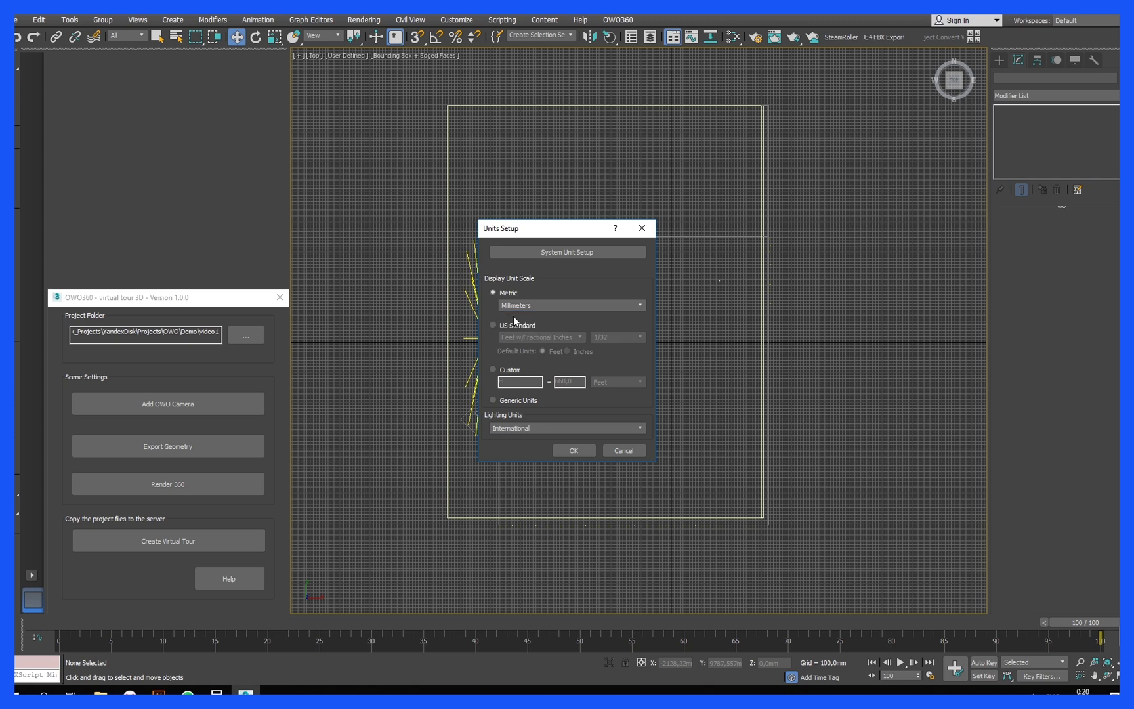
click(556, 252)
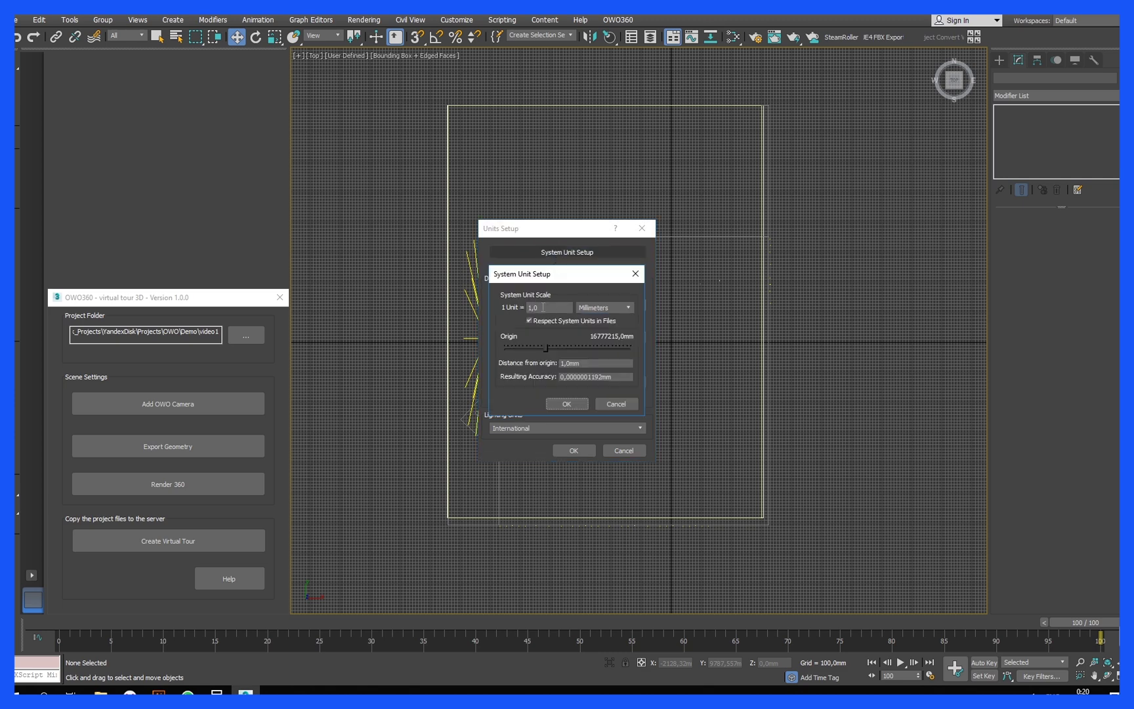
double_click(543, 307)
click(612, 313)
click(592, 346)
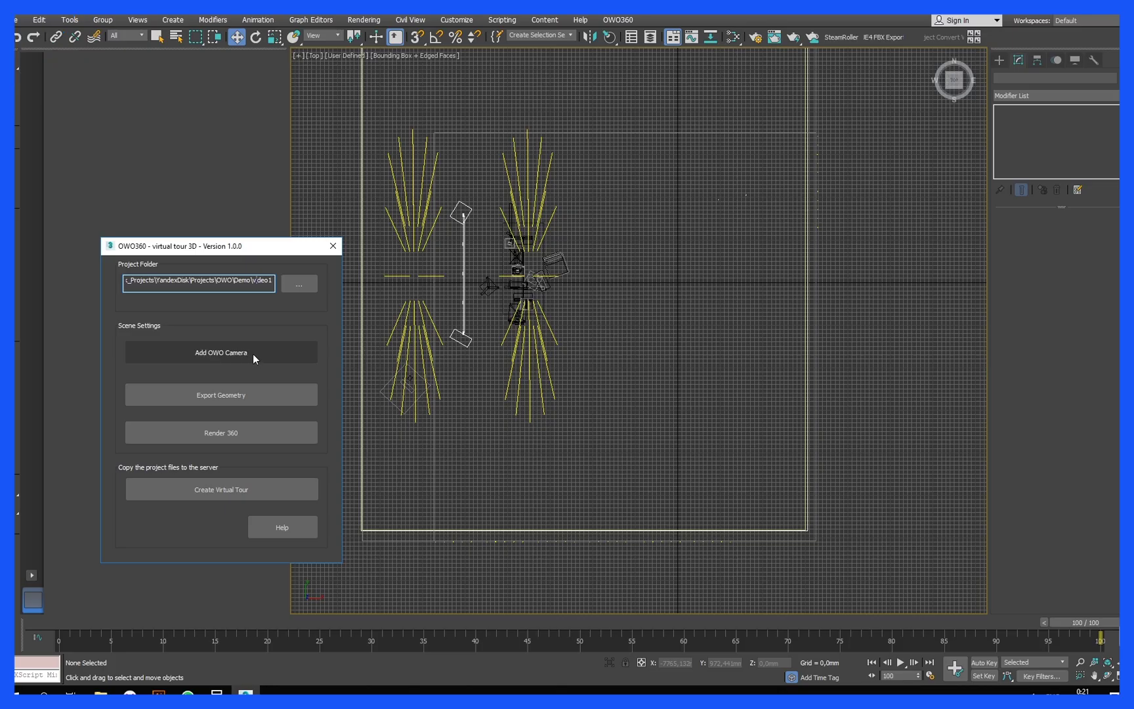
- Add an OWO camera to the scene without reusing an existing camera
click(227, 355)
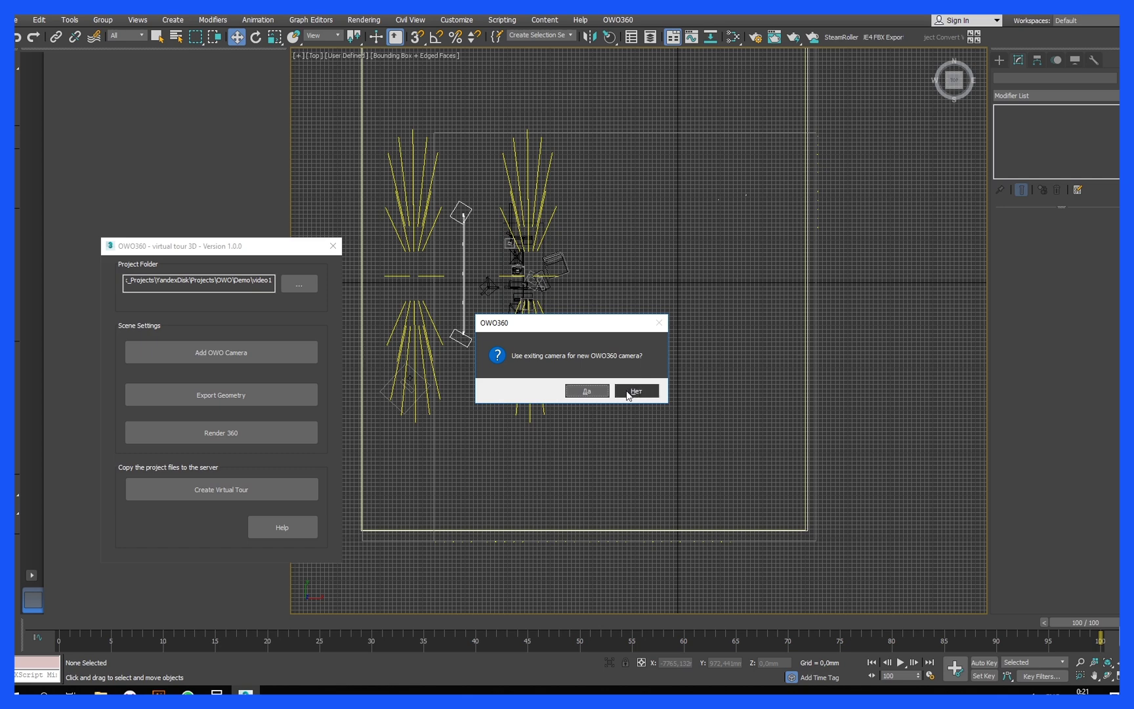
click(634, 392)
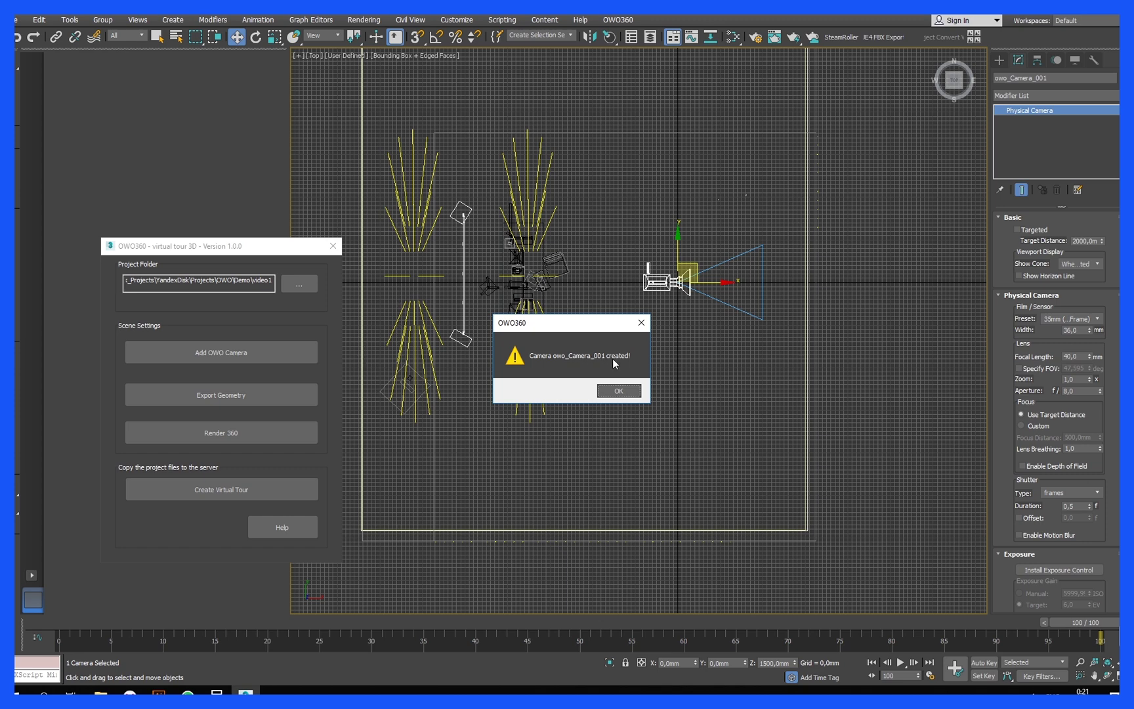
click(618, 390)
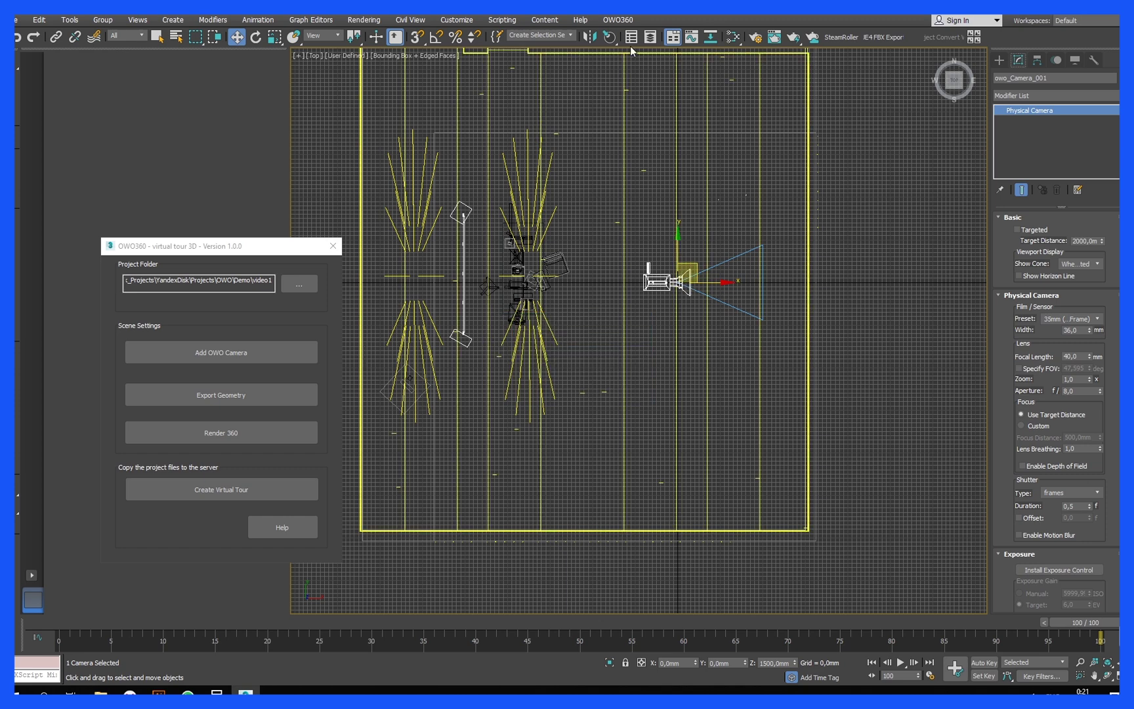
- Display the Layer Explorer and move the new OWO camera in top view to about X -4813 mm, Y 3964 mm
click(652, 38)
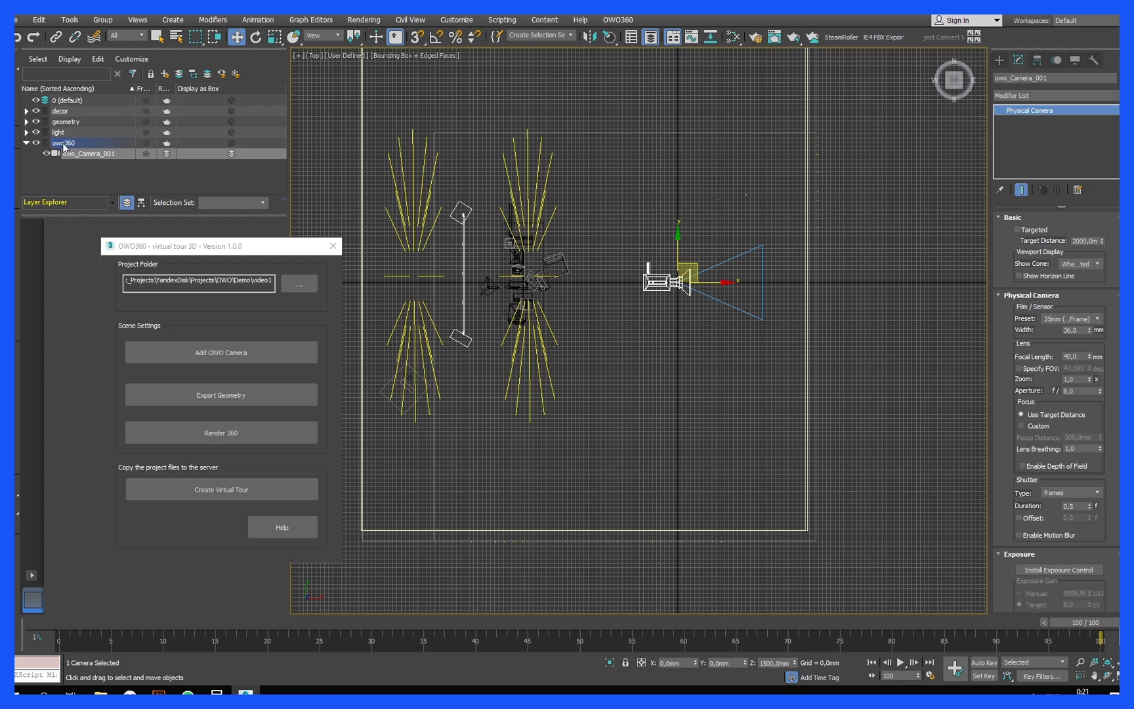
drag(695, 263, 479, 84)
middle_drag(489, 84, 461, 178)
scroll(458, 212, down, 2)
drag(462, 177, 471, 185)
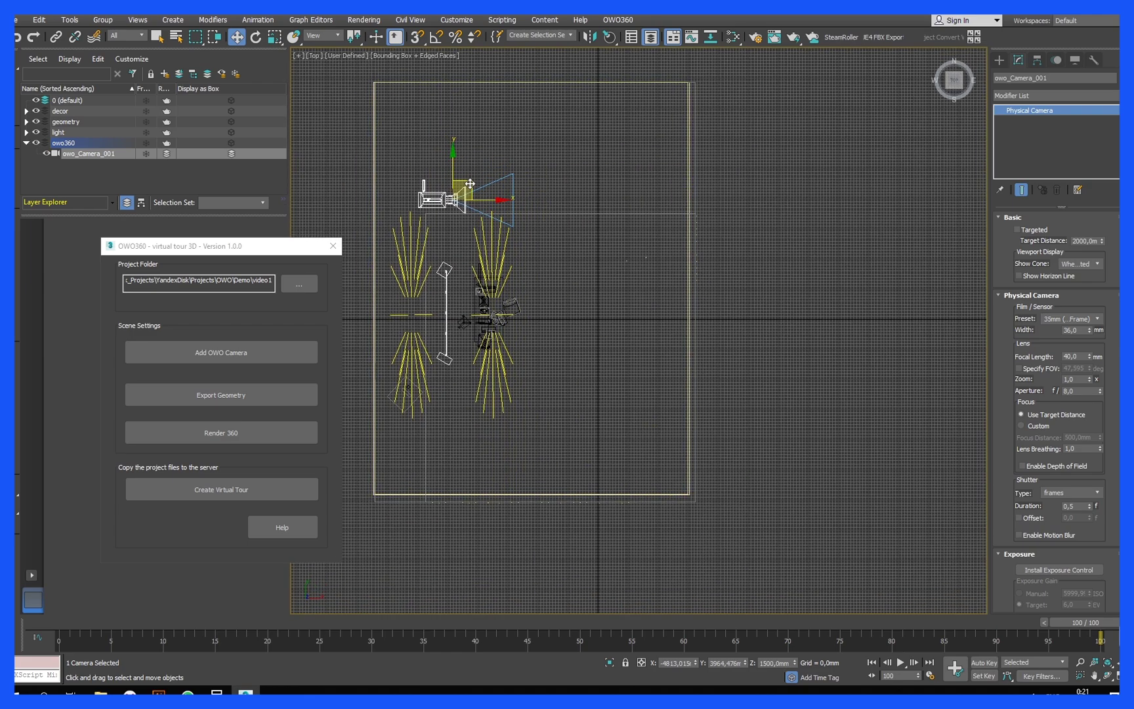
- Examine the OWO camera's placement in the perspective view, and check its Z height in the top view
key(p)
alt+middle_drag(577, 226, 714, 240)
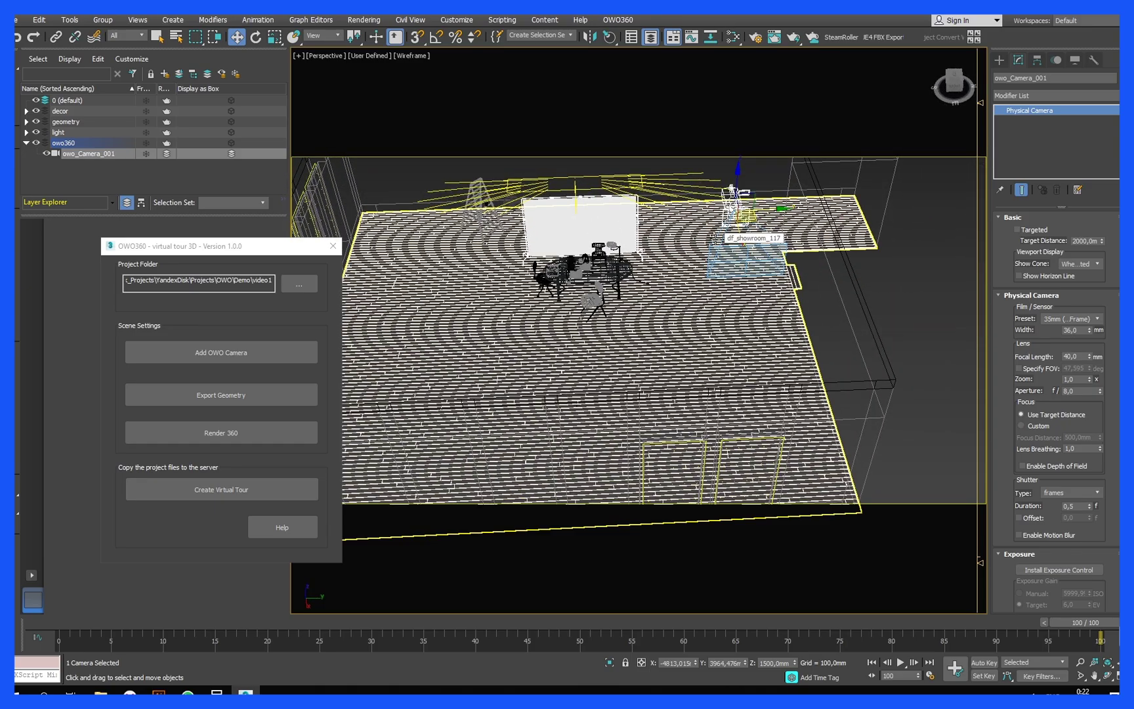
key(t)
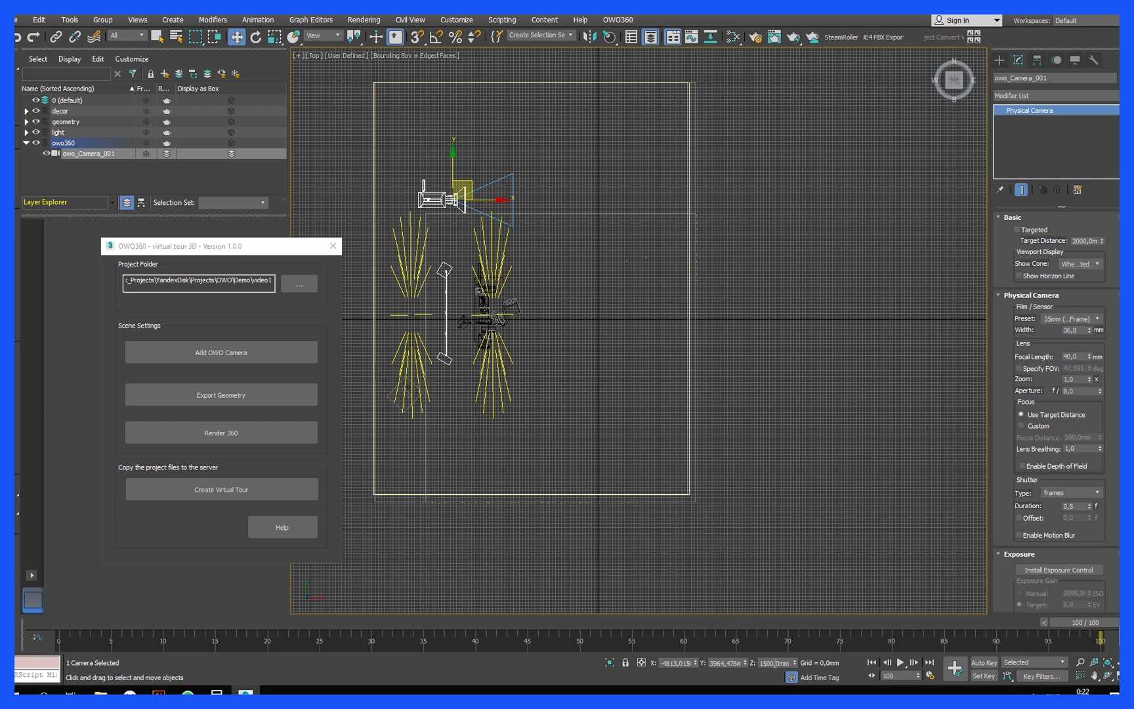
click(772, 664)
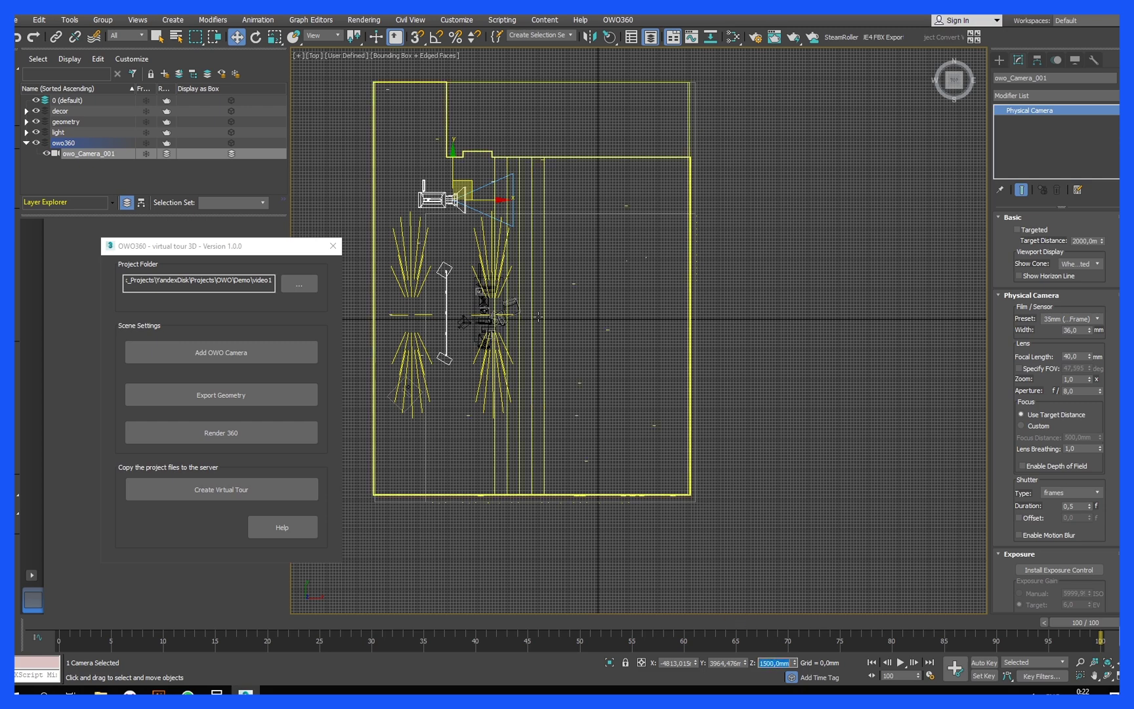
- Clone the OWO camera as a single instance placed at about X -761 mm, Y 4252 mm
middle_drag(519, 285, 559, 302)
drag(516, 200, 633, 195)
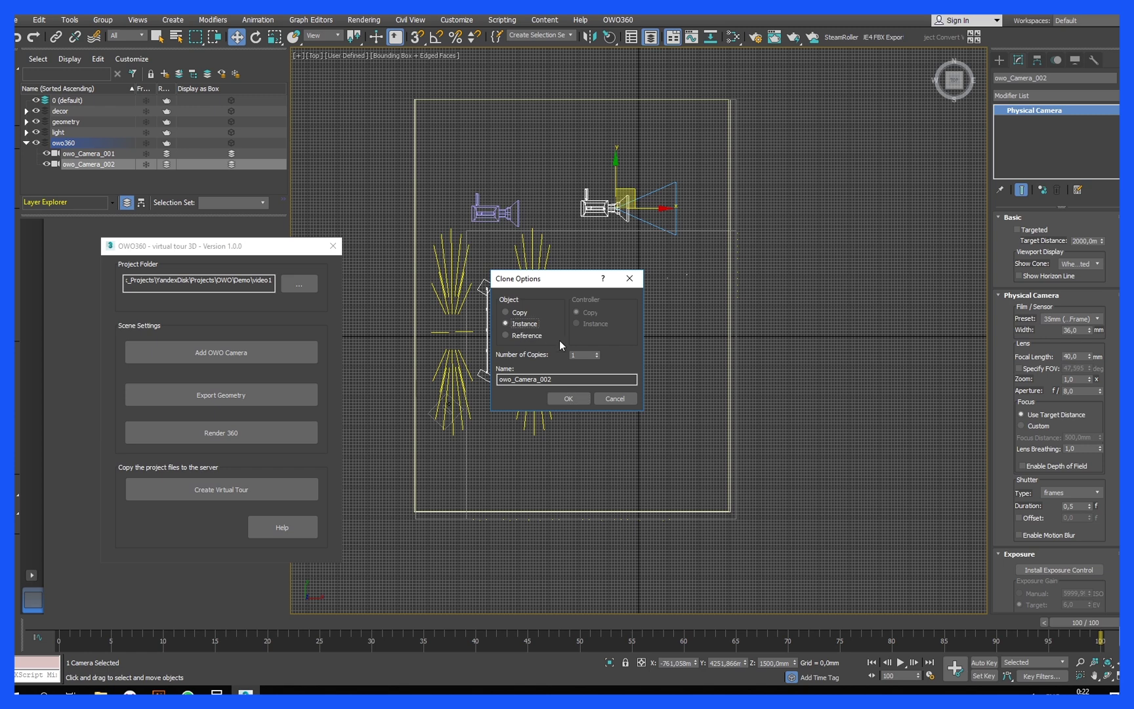
click(560, 398)
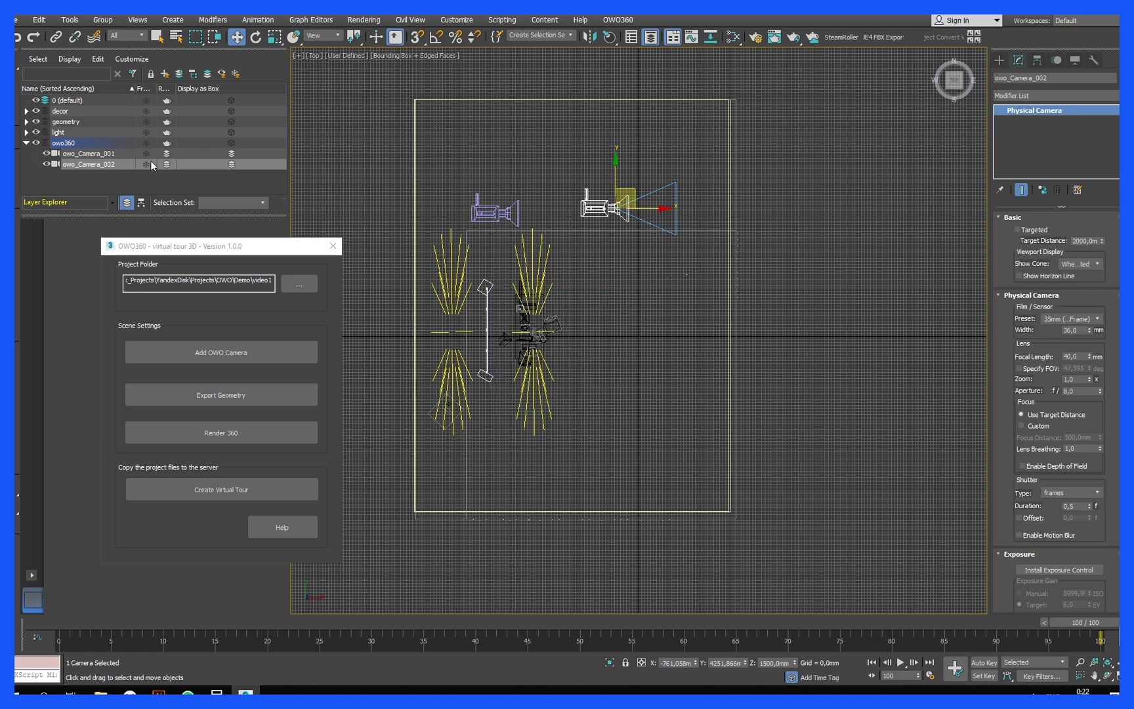
- Clear the selection and add another OWO camera at the scene origin
click(493, 210)
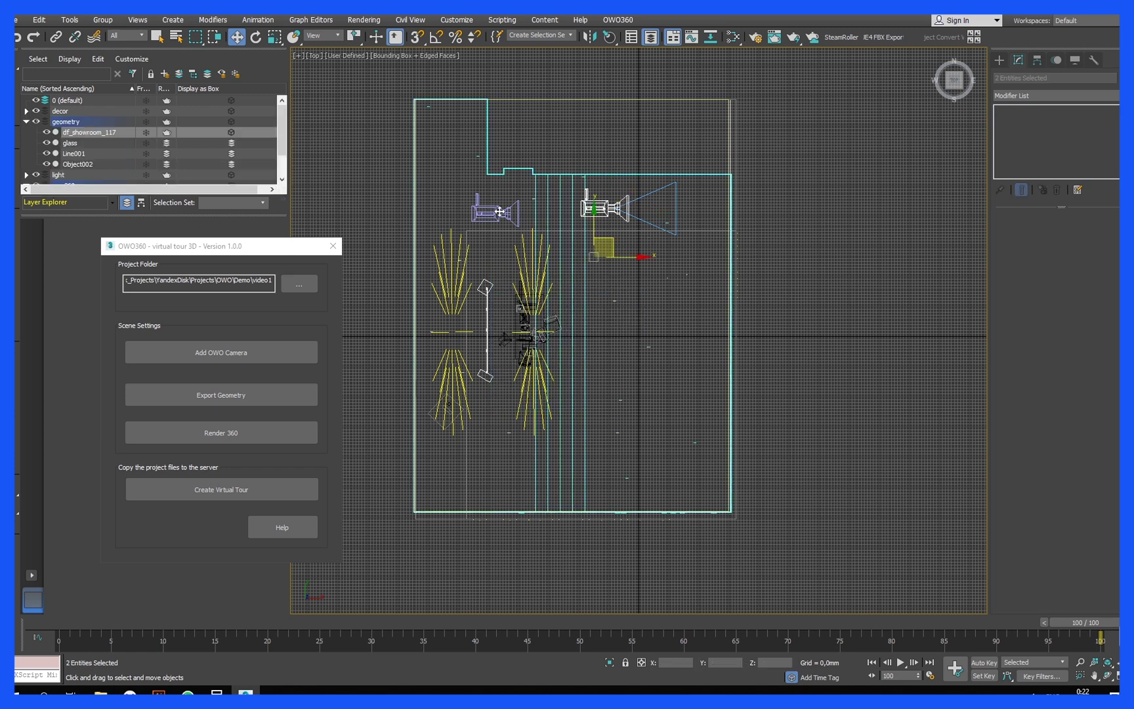
click(569, 83)
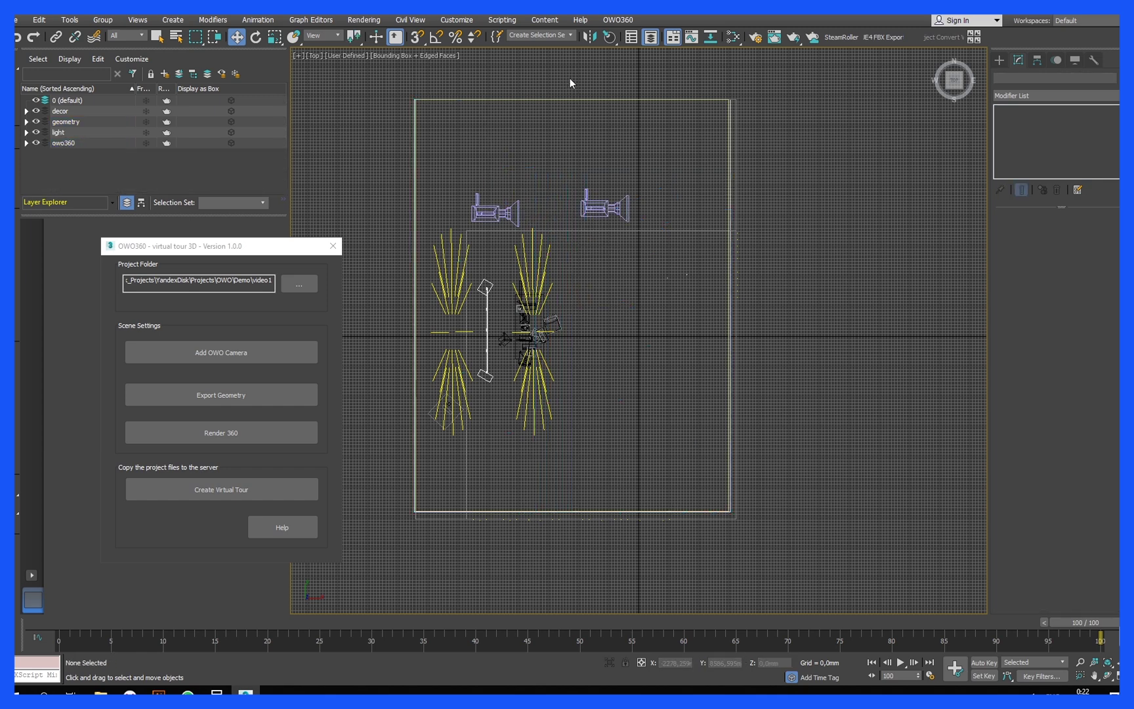
click(231, 358)
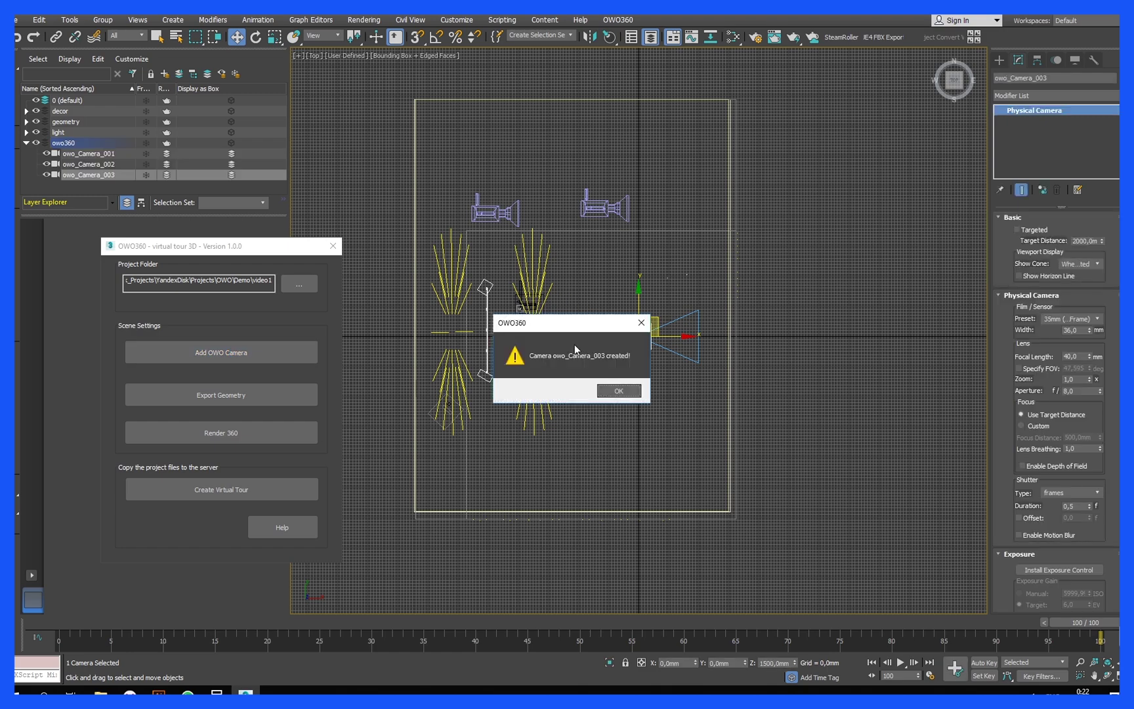
click(617, 390)
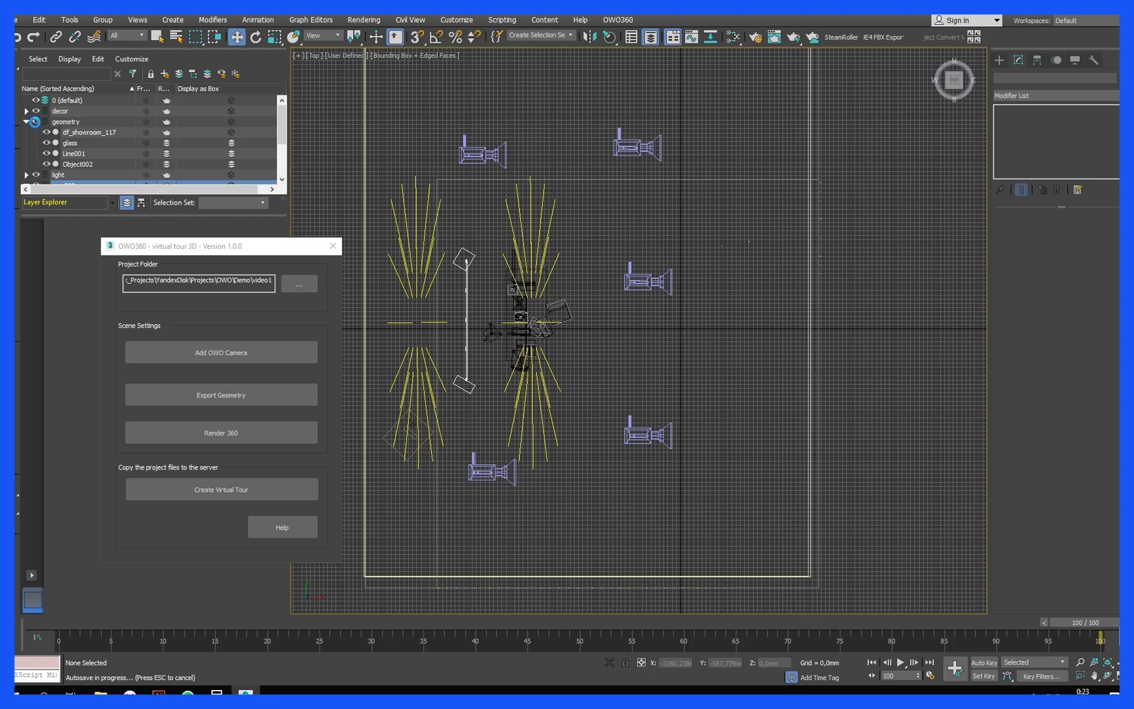
- Hide the decor, light and owo360 layers so only the geometry layer is displayed, and view it in perspective
click(36, 111)
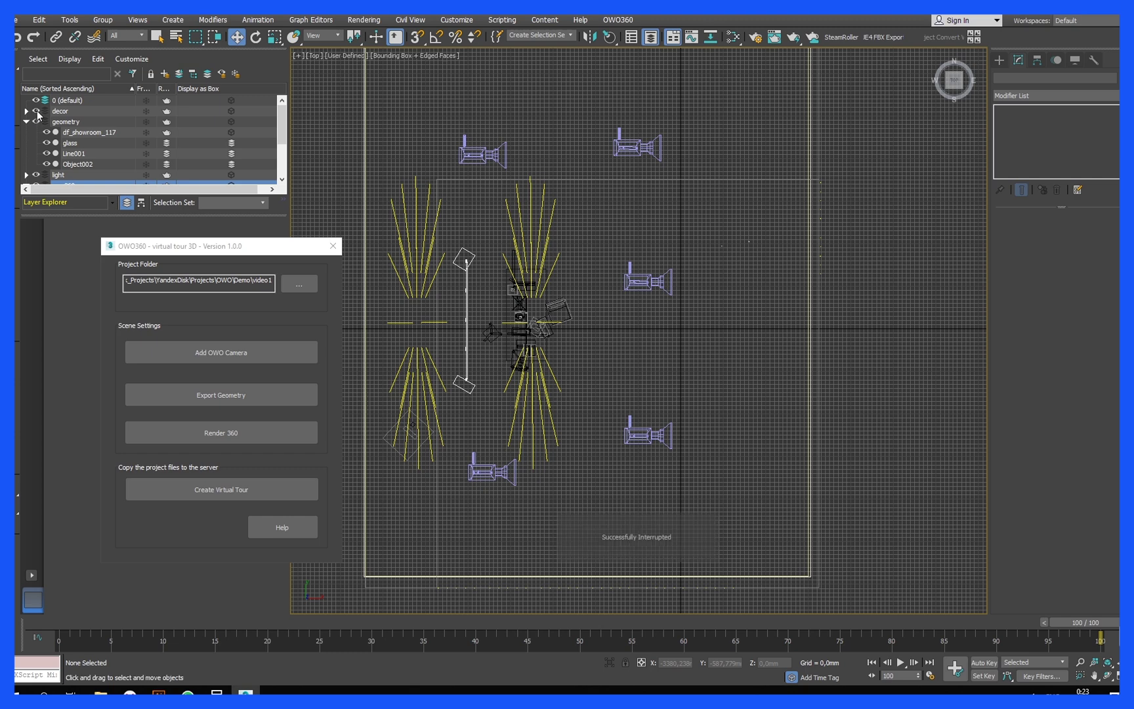
click(36, 122)
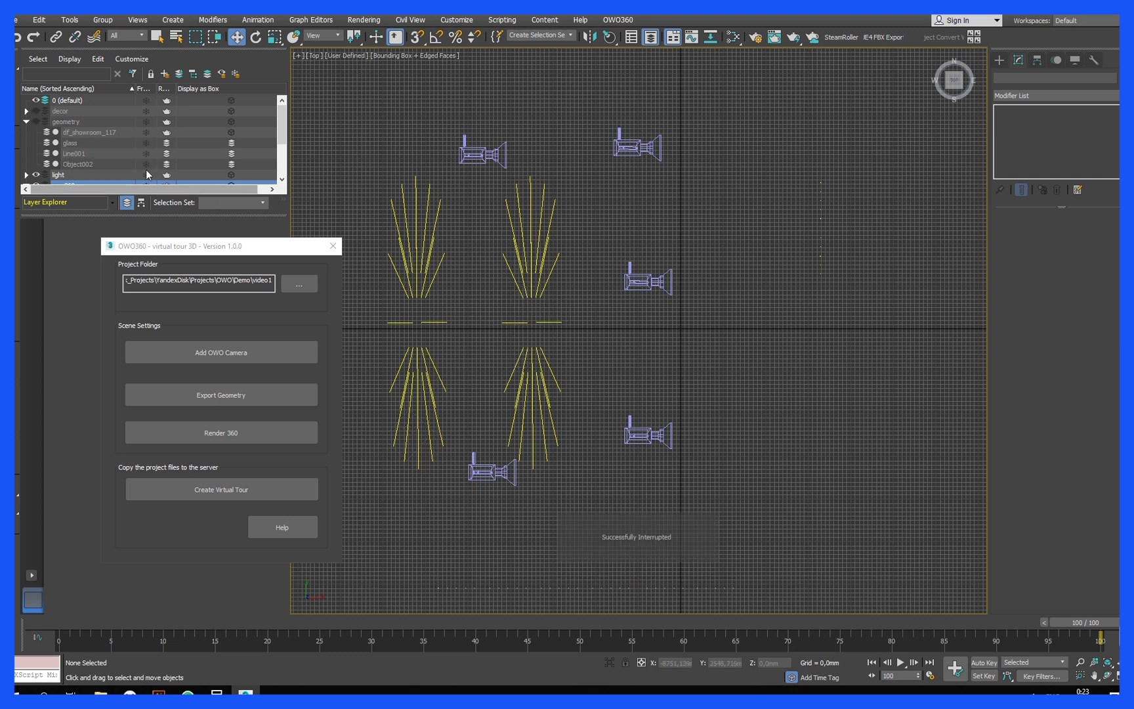
click(26, 122)
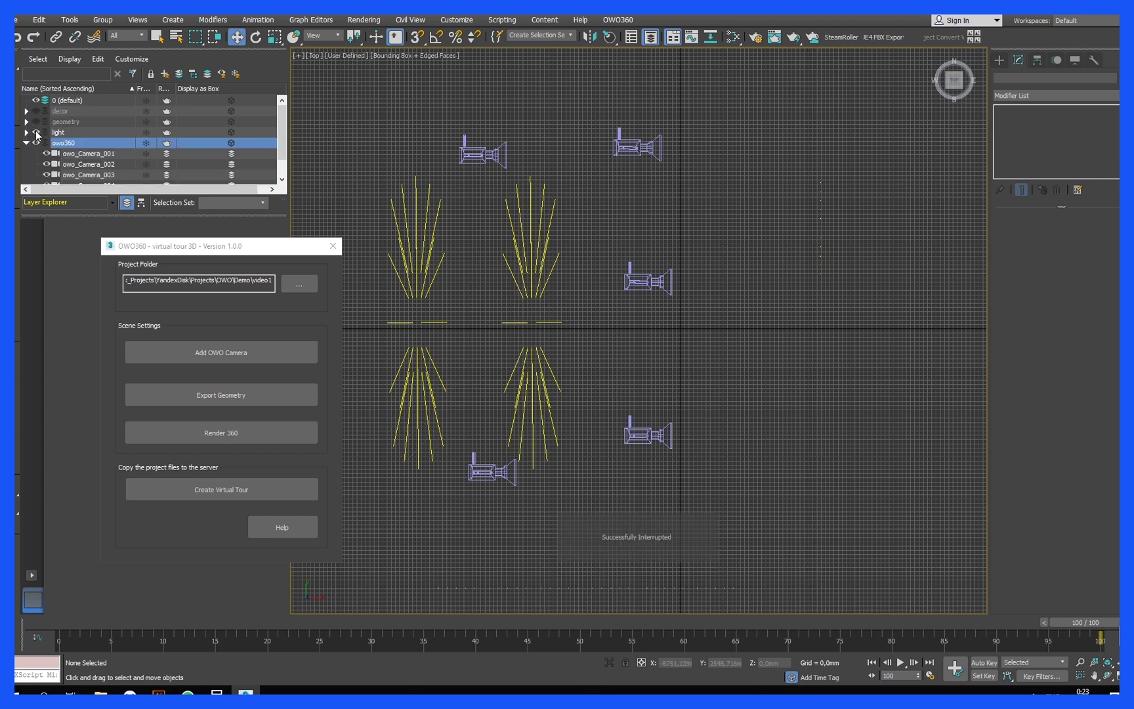
click(36, 133)
click(36, 142)
click(36, 122)
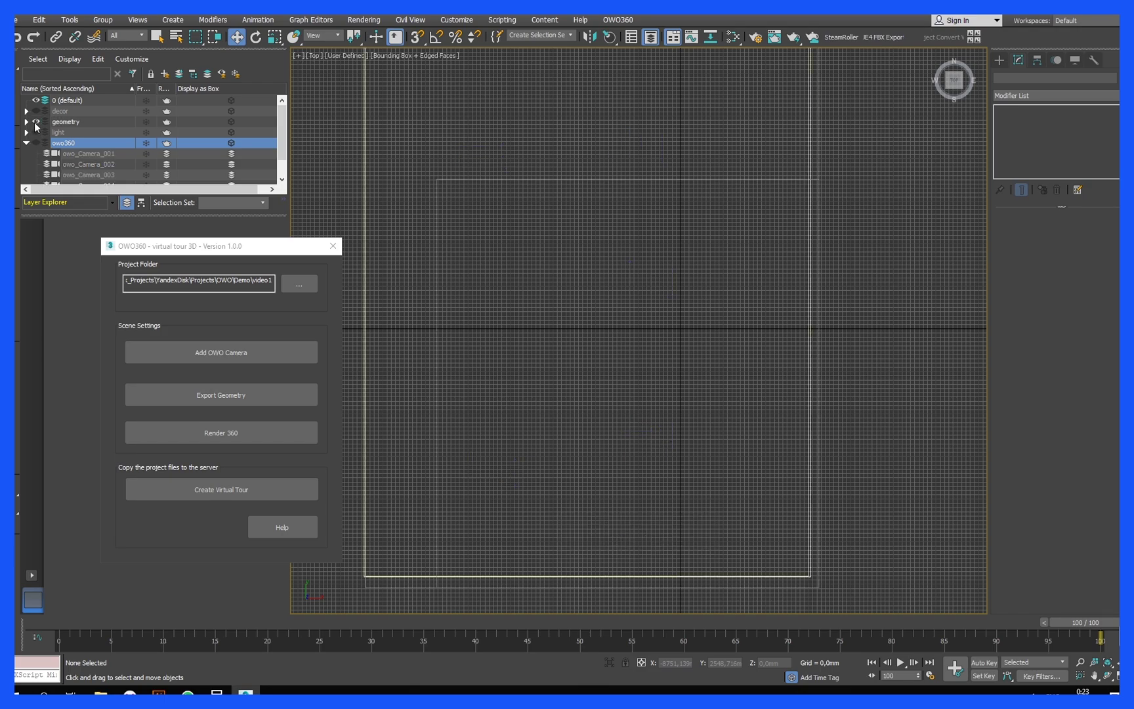
key(p)
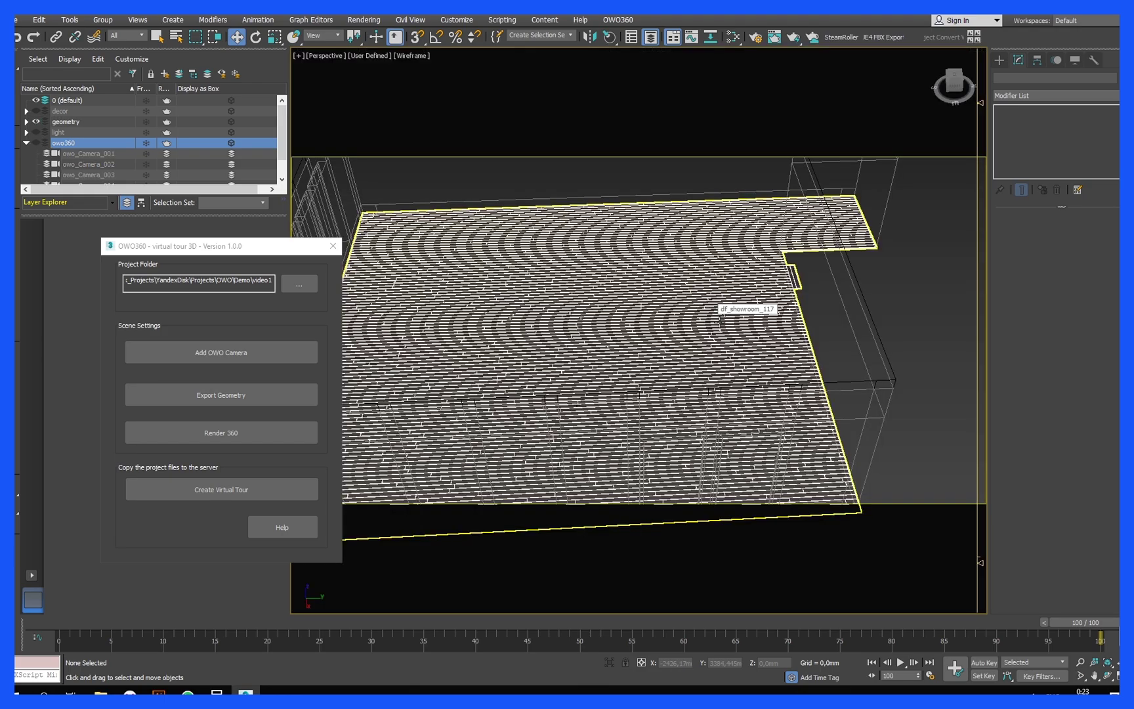
alt+middle_drag(720, 321, 663, 292)
scroll(673, 293, down, 4)
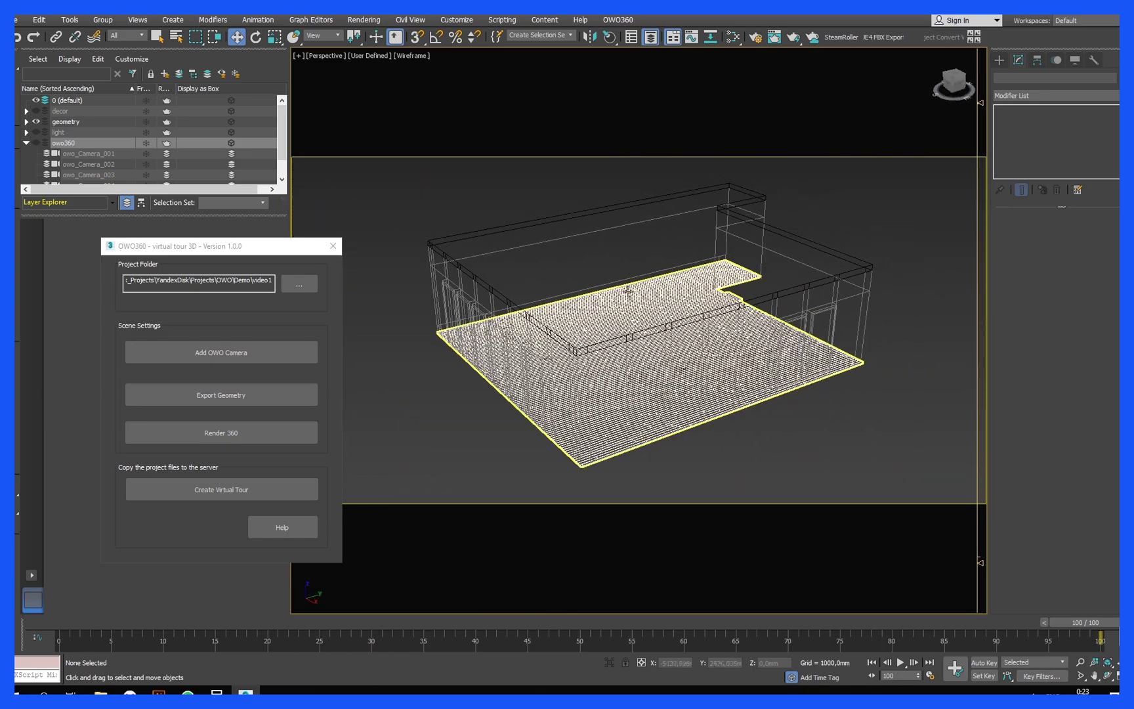
- Hide the geometry layer and display the decor layer to examine the furniture objects it contains
click(37, 122)
click(36, 111)
scroll(650, 315, up, 5)
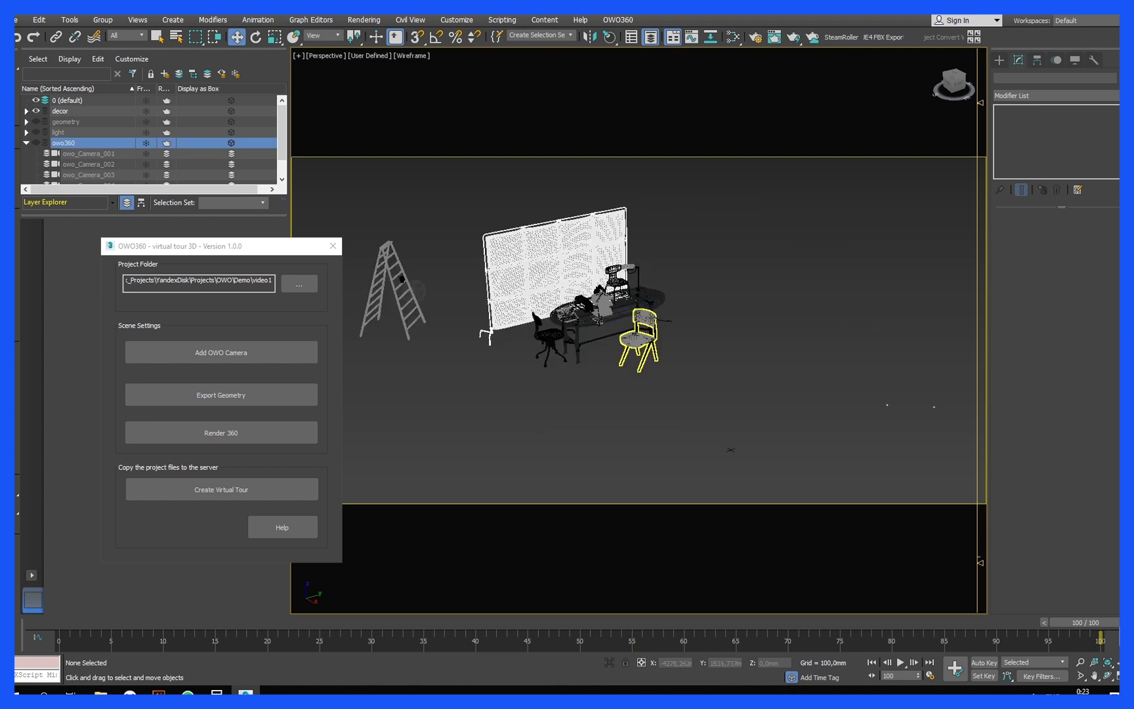
alt+middle_drag(620, 312, 508, 299)
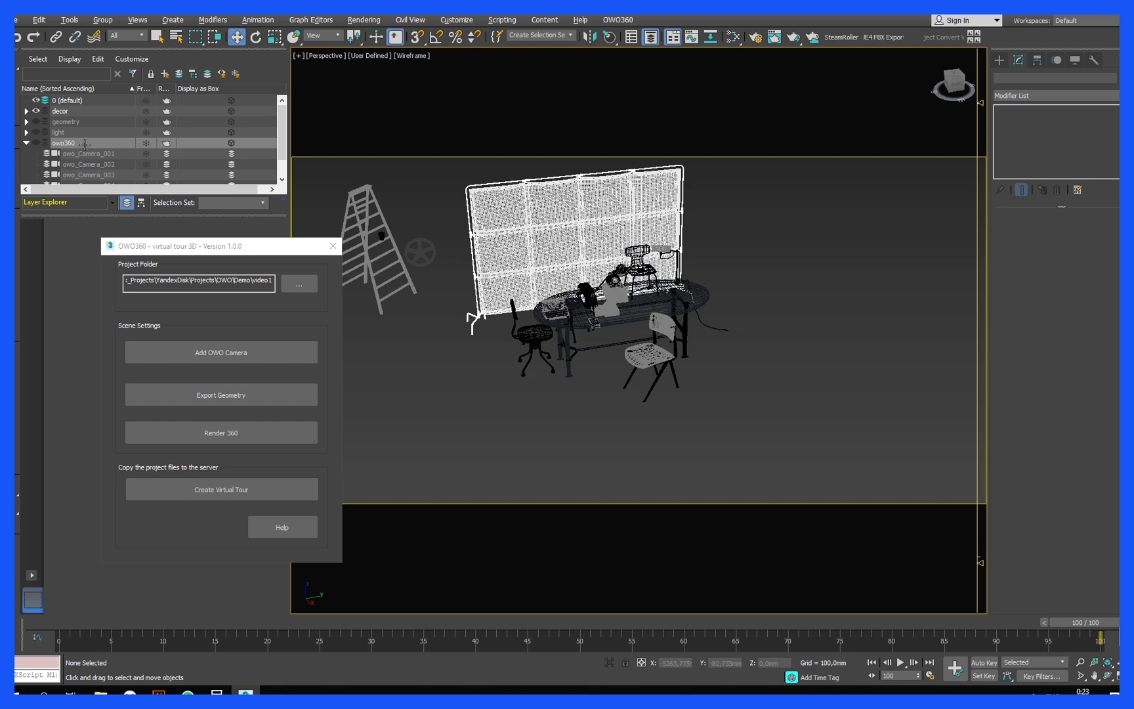
- Display the geometry, light and owo360 layers together in perspective while hiding the decor layer
click(36, 121)
click(36, 111)
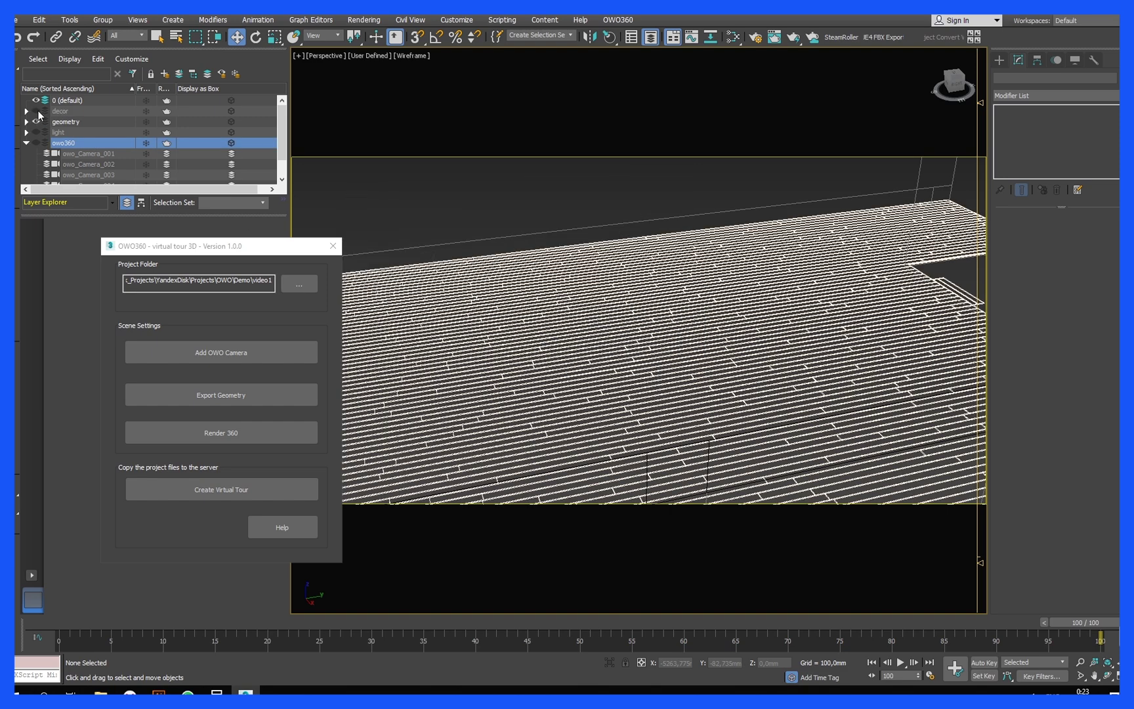
scroll(575, 338, down, 5)
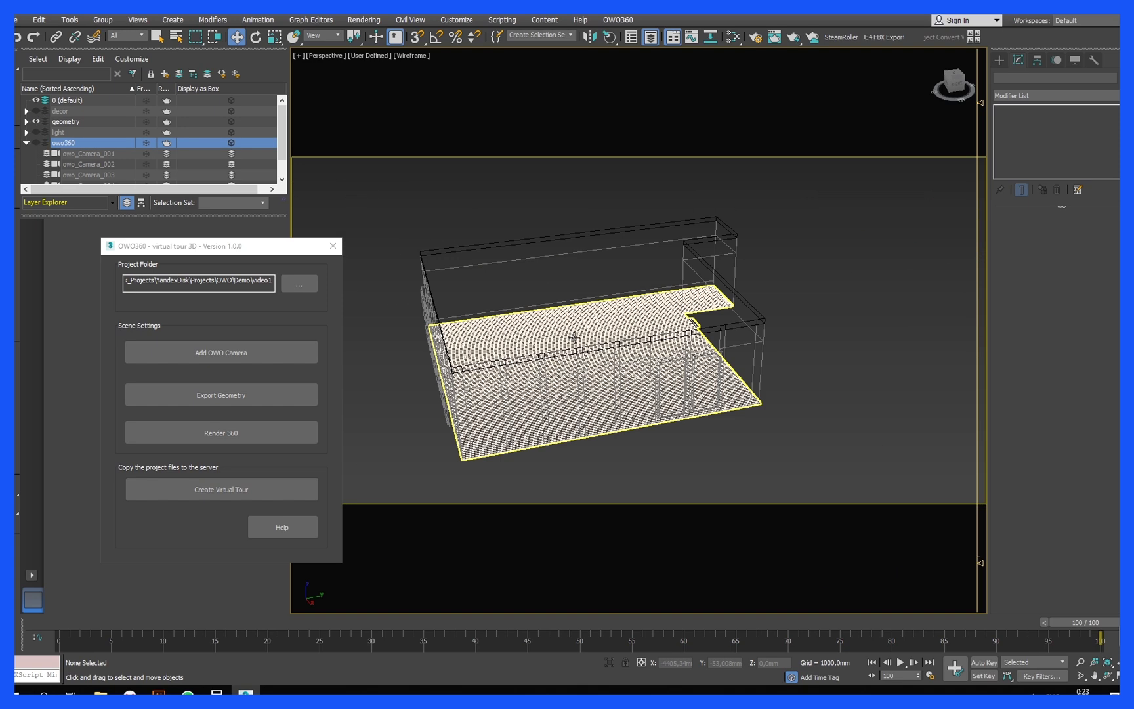
click(37, 131)
click(36, 142)
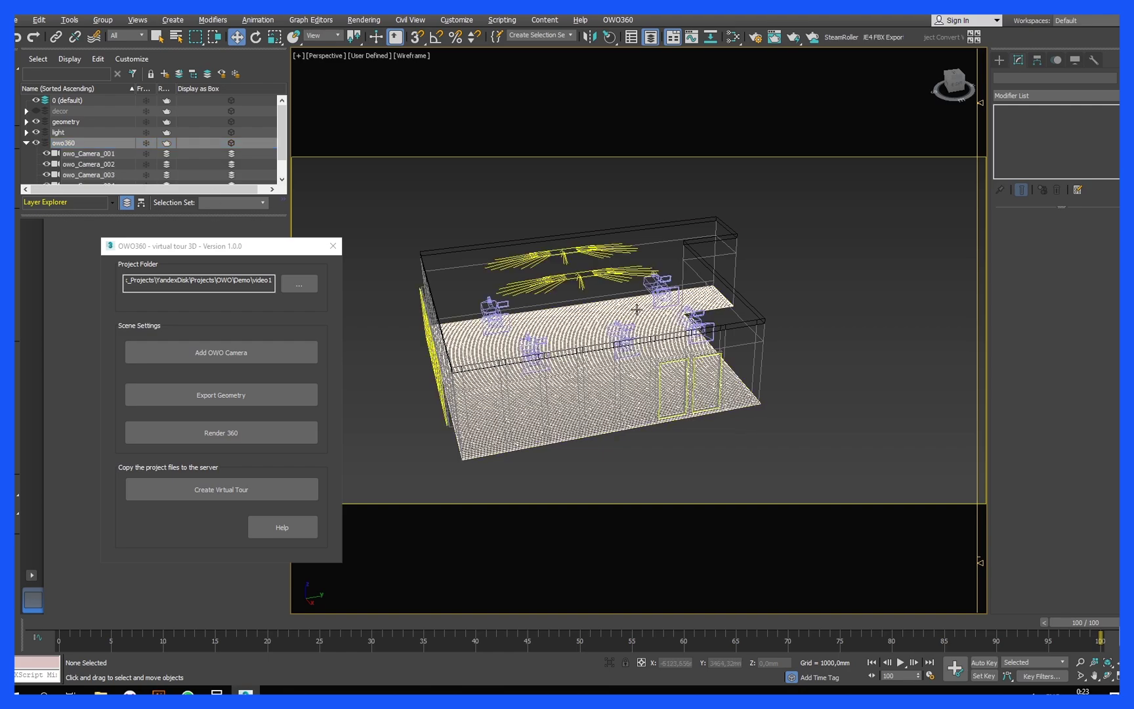
alt+middle_drag(643, 336, 548, 322)
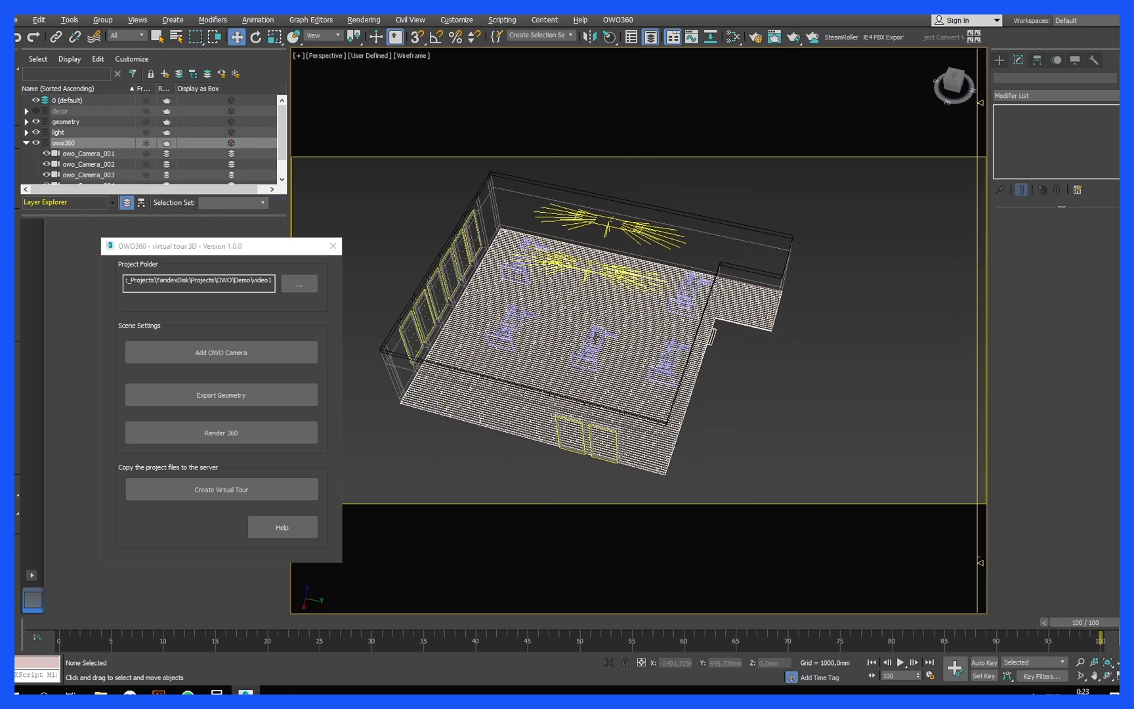
- Export the showroom scene geometry with the OWO360 tool
click(242, 396)
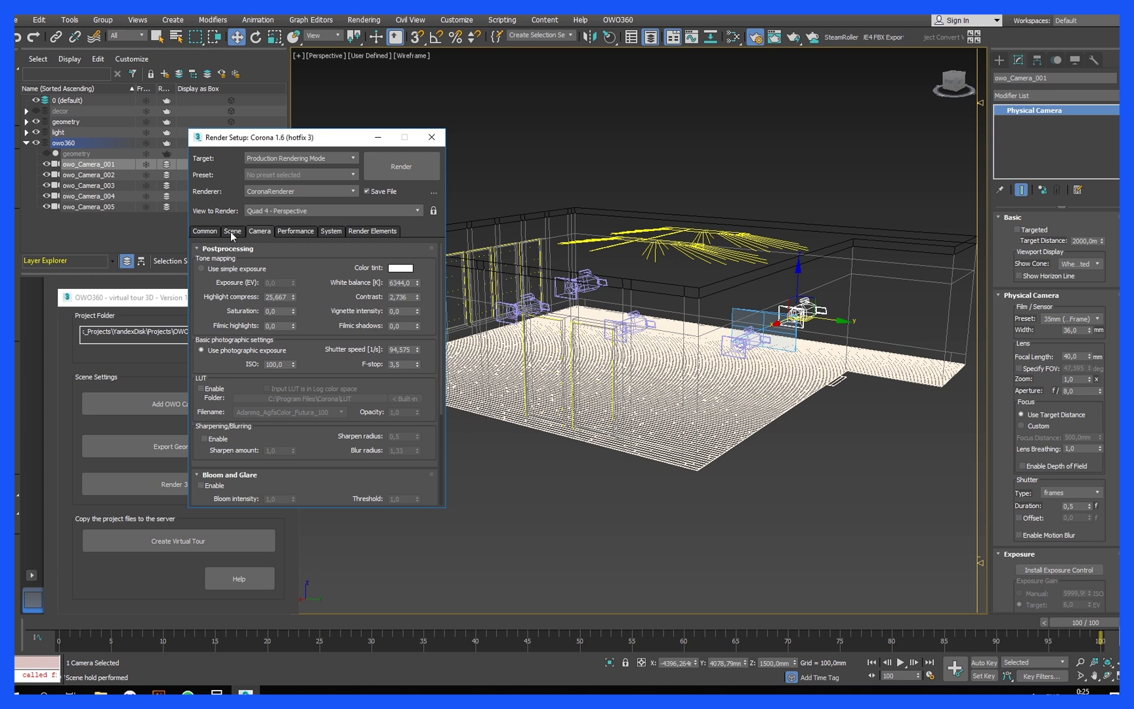
- Check the output width and height in the Corona render setup's common parameters
click(206, 232)
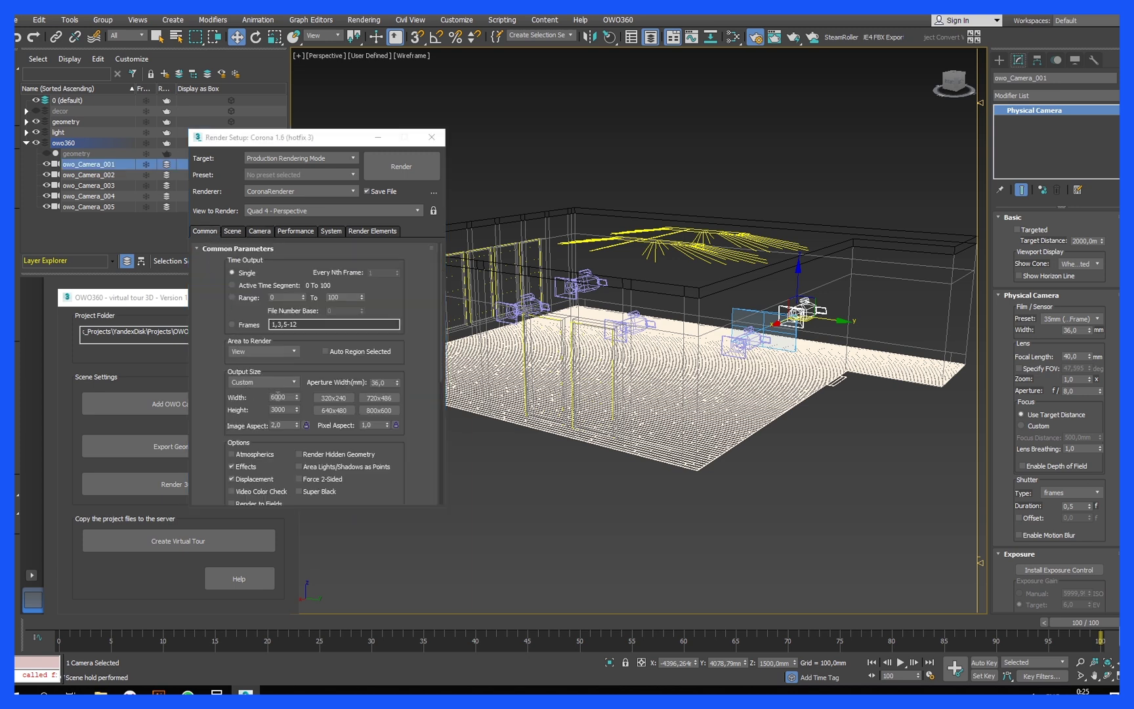
click(278, 397)
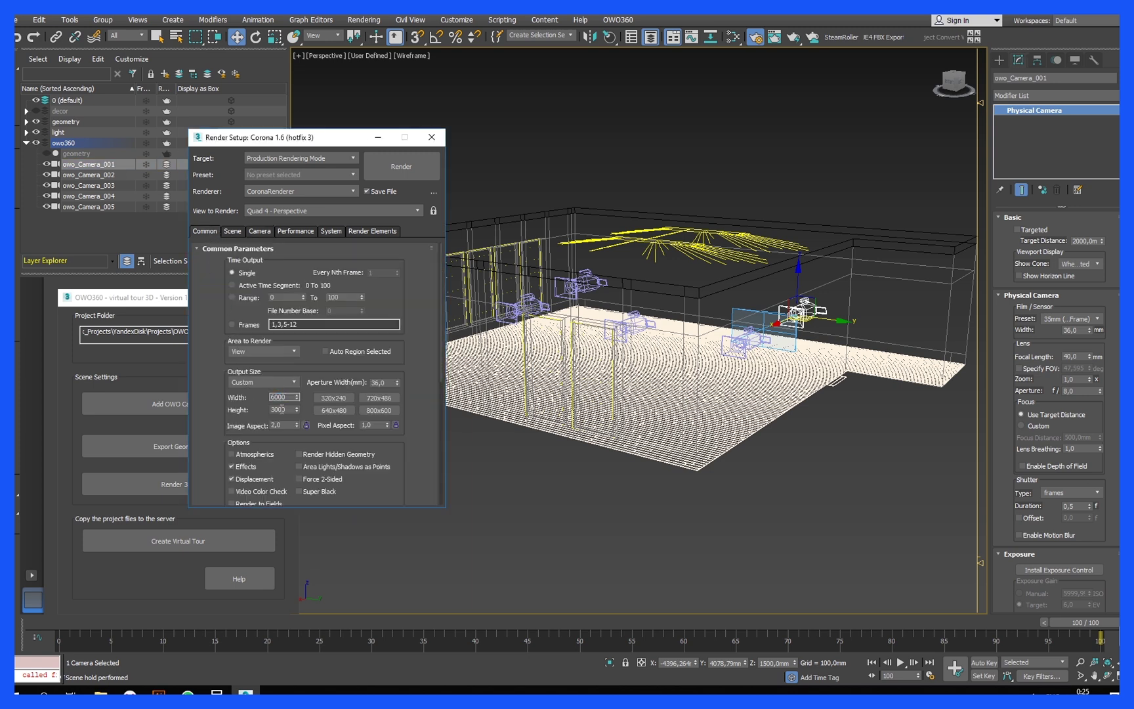
double_click(281, 409)
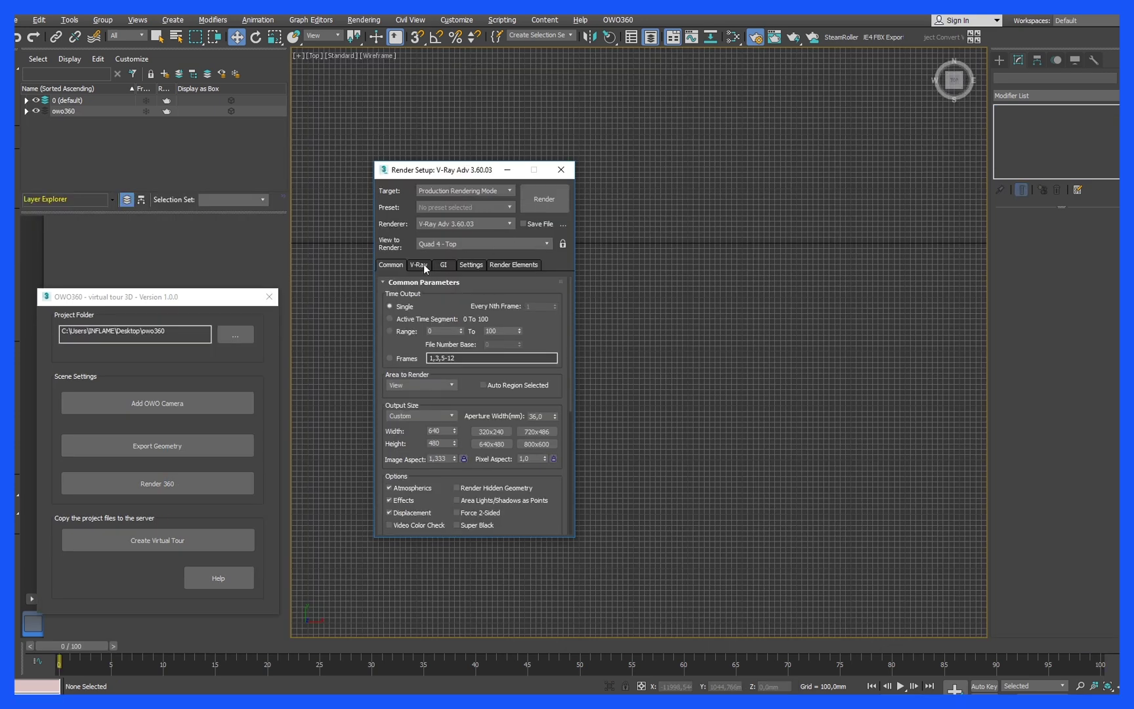
- Set the V-Ray render camera type to Spherical and enable Override FOV, opening its value for editing
click(420, 265)
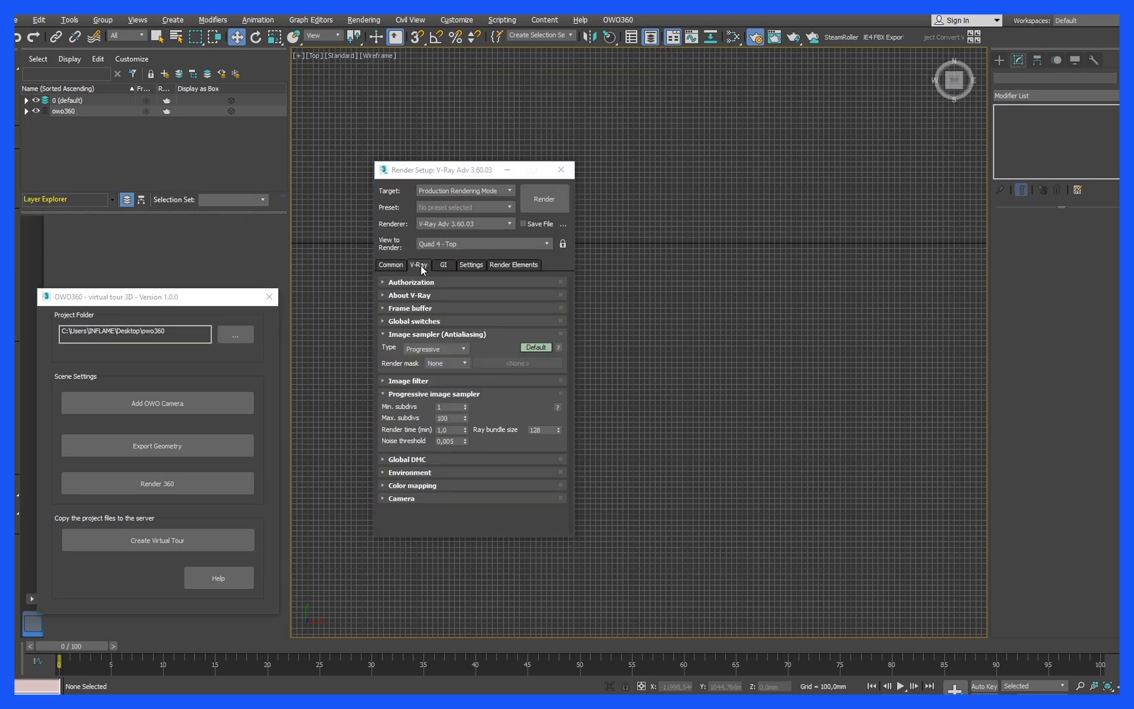
click(401, 498)
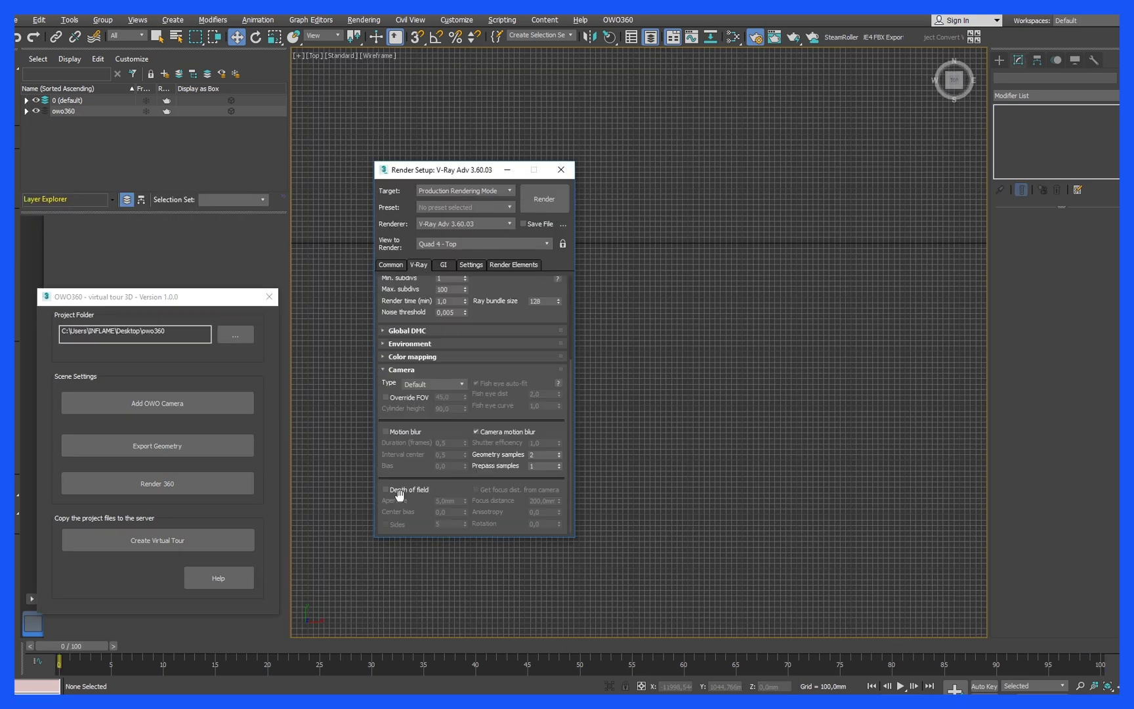
click(433, 384)
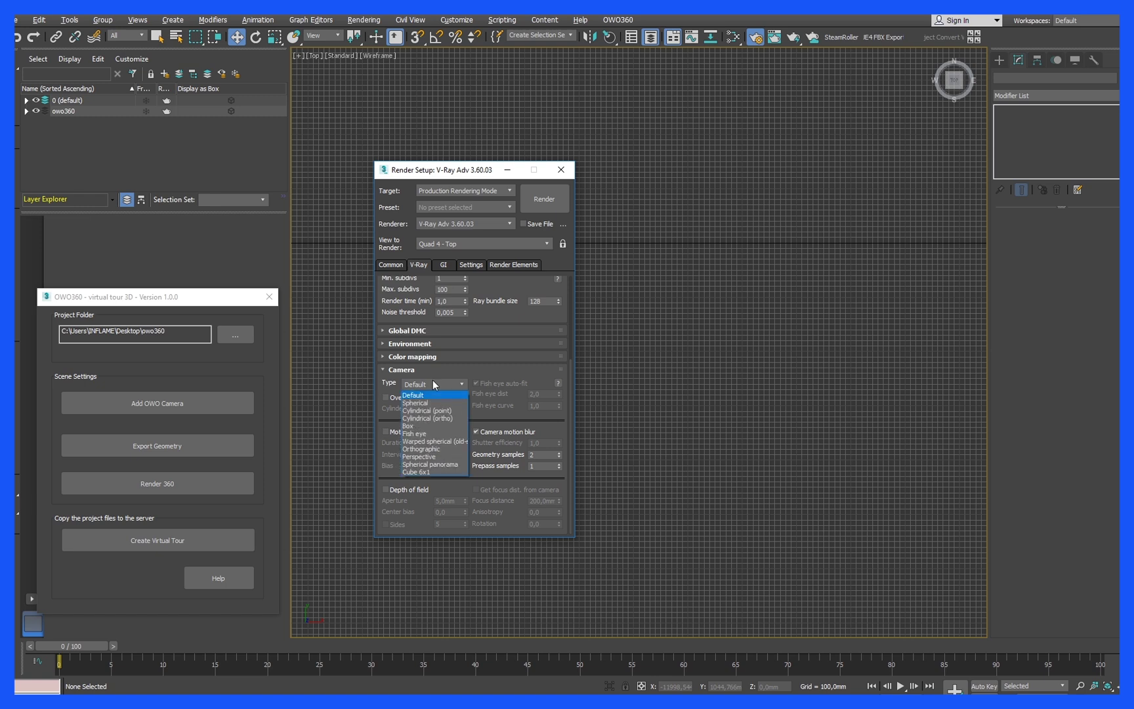
click(424, 396)
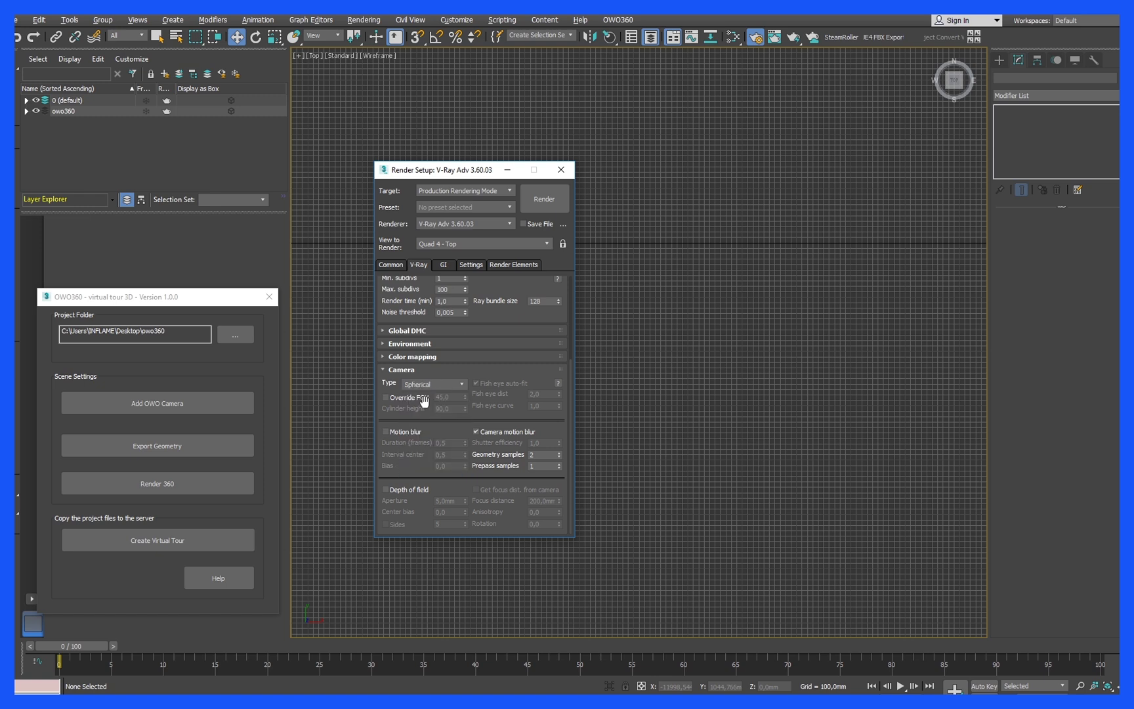
click(389, 399)
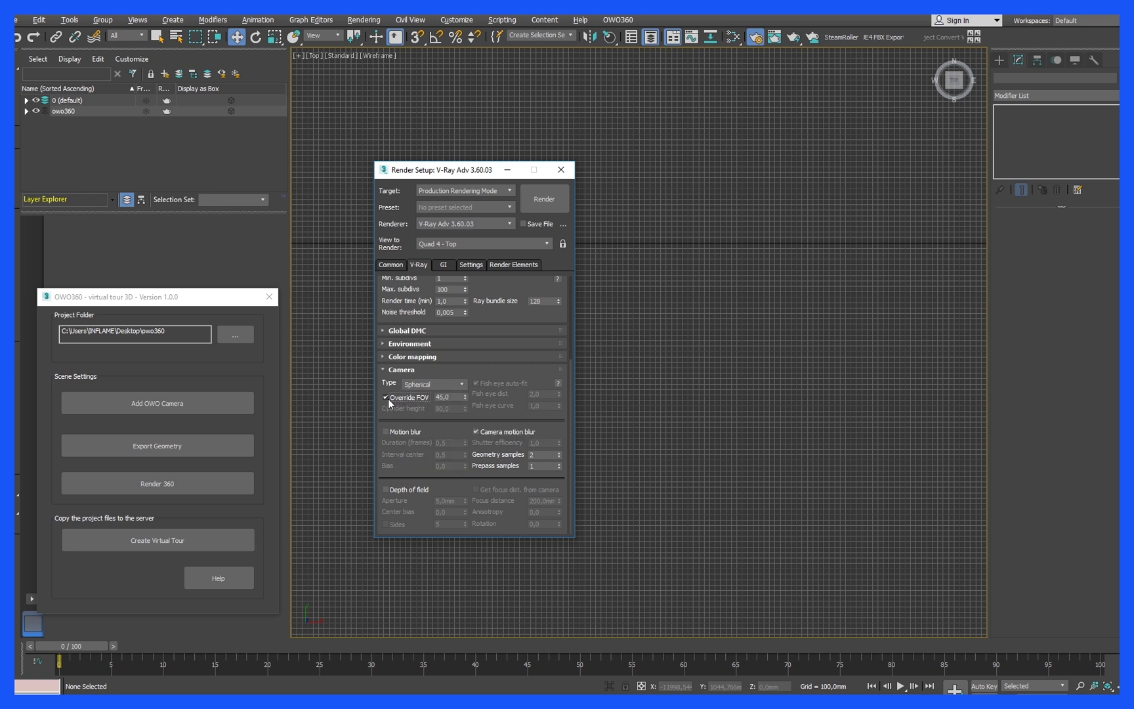
click(435, 397)
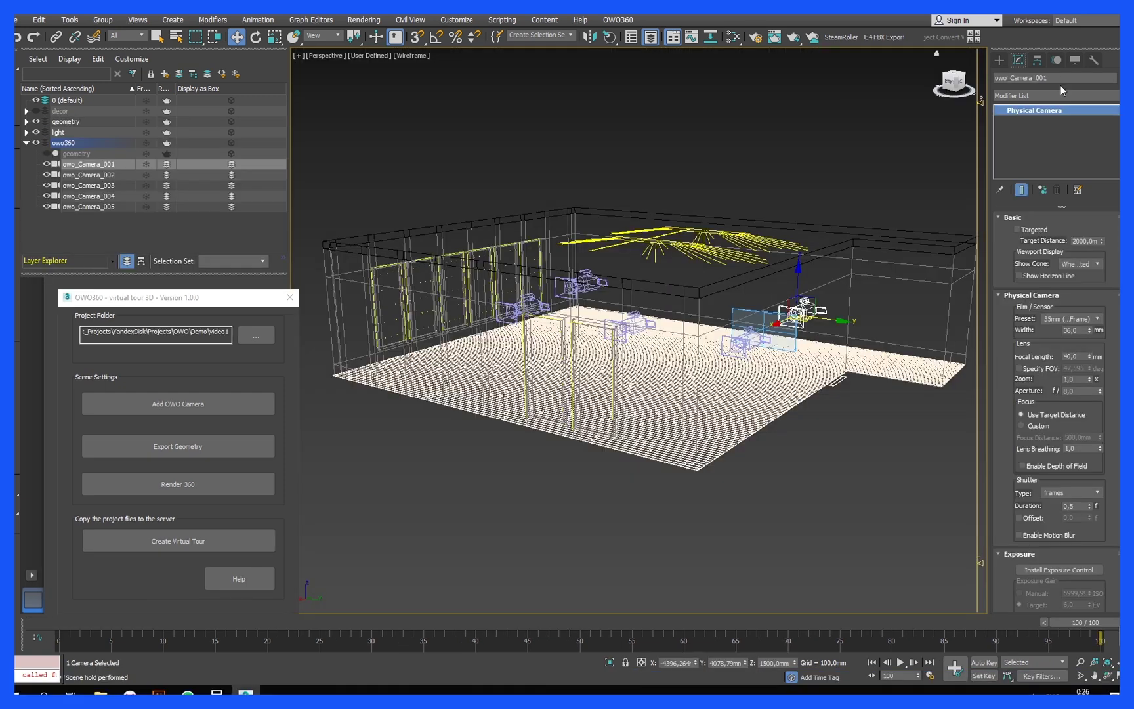
- Add a CoronaCameraMod modifier to all five OWO cameras in the owo360 layer
click(1055, 93)
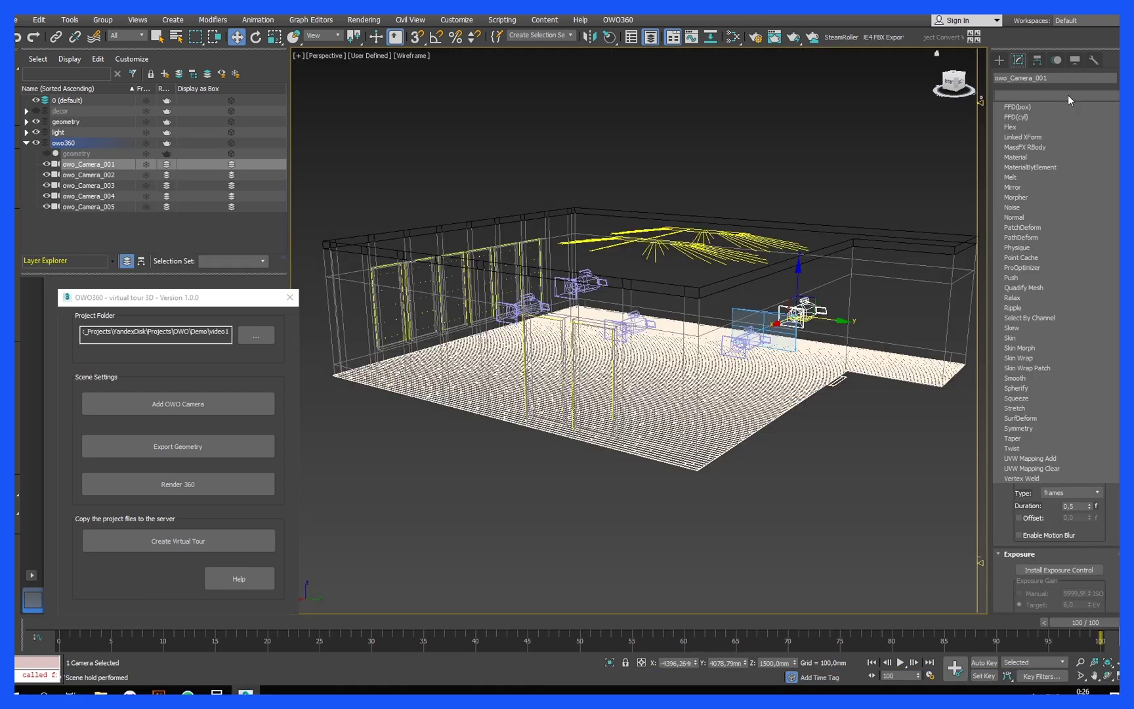
click(88, 175)
shift+click(81, 209)
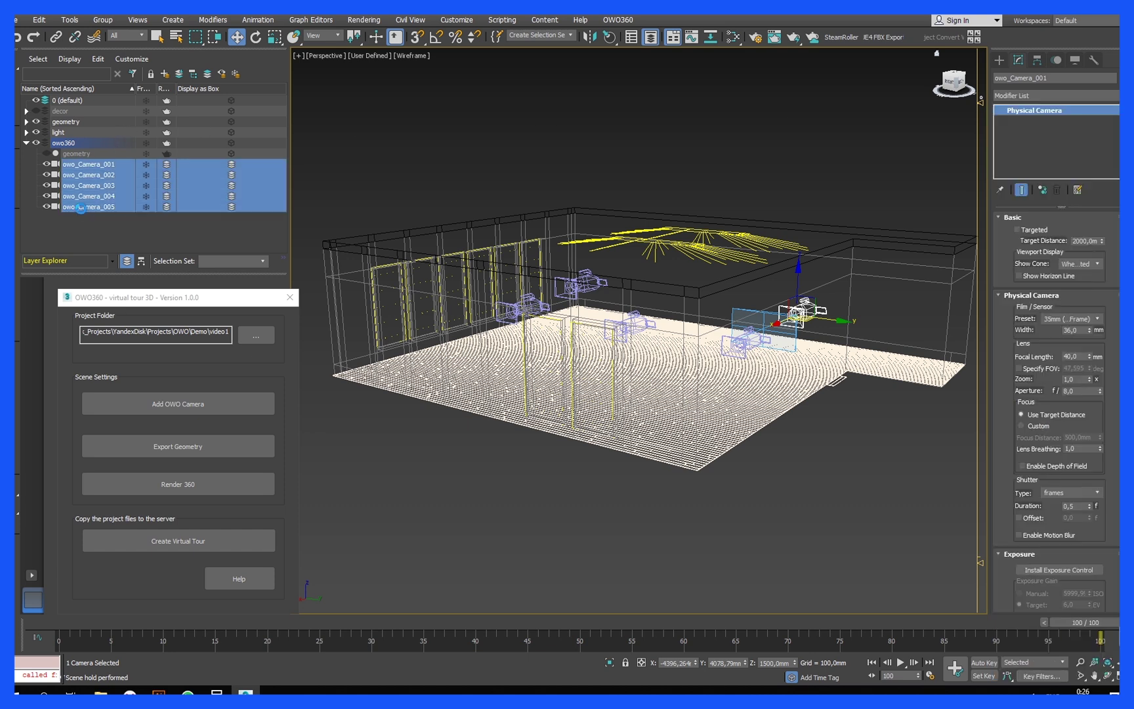
click(1076, 105)
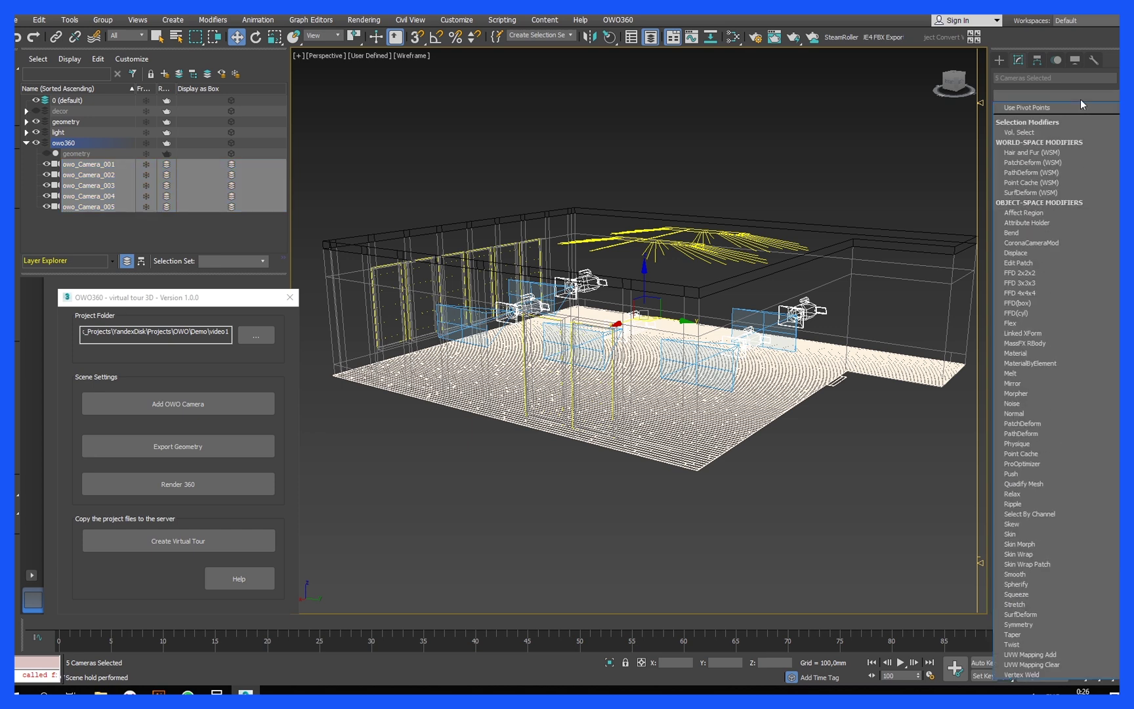
click(1031, 242)
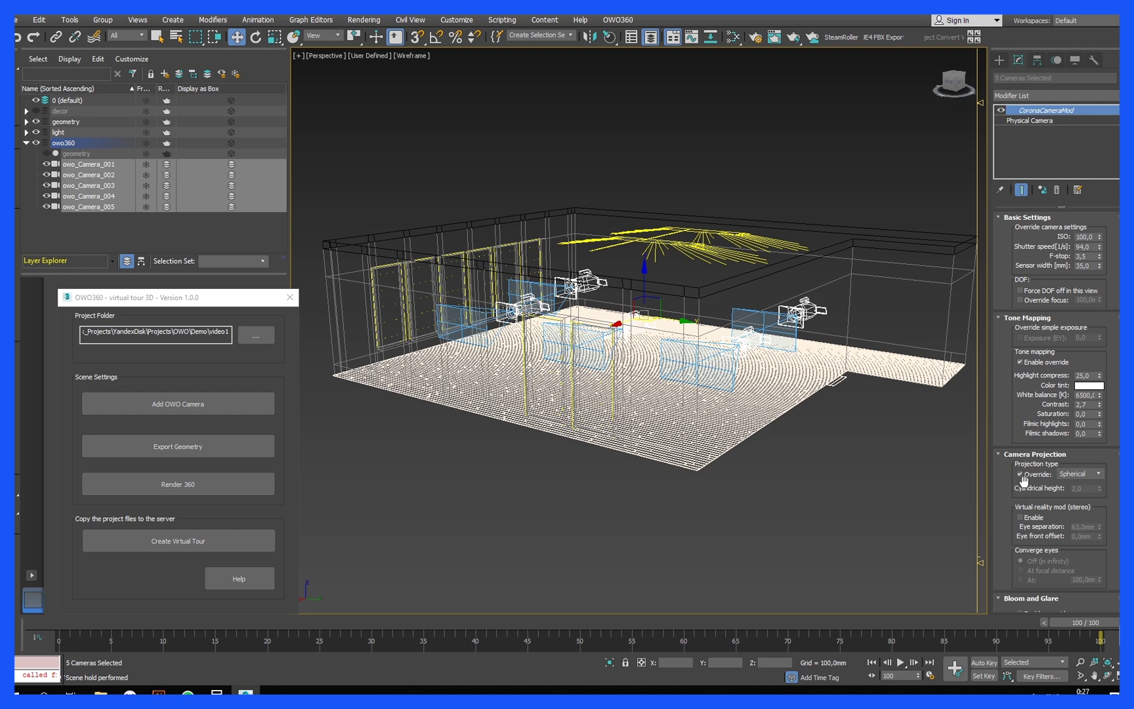
- Override the projection type of the selected OWO cameras with Spherical
click(1021, 477)
click(1086, 474)
click(1072, 484)
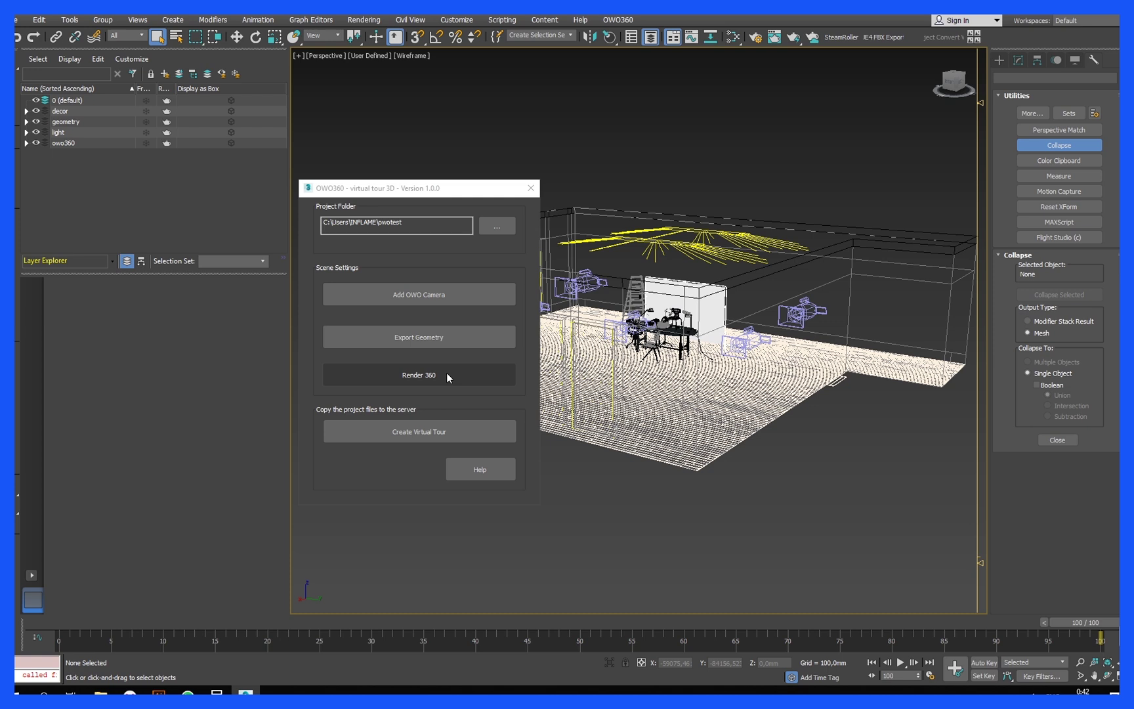
- Batch-render all five OWO cameras with the Render 360 function, agreeing to overwrite the existing output files
click(448, 377)
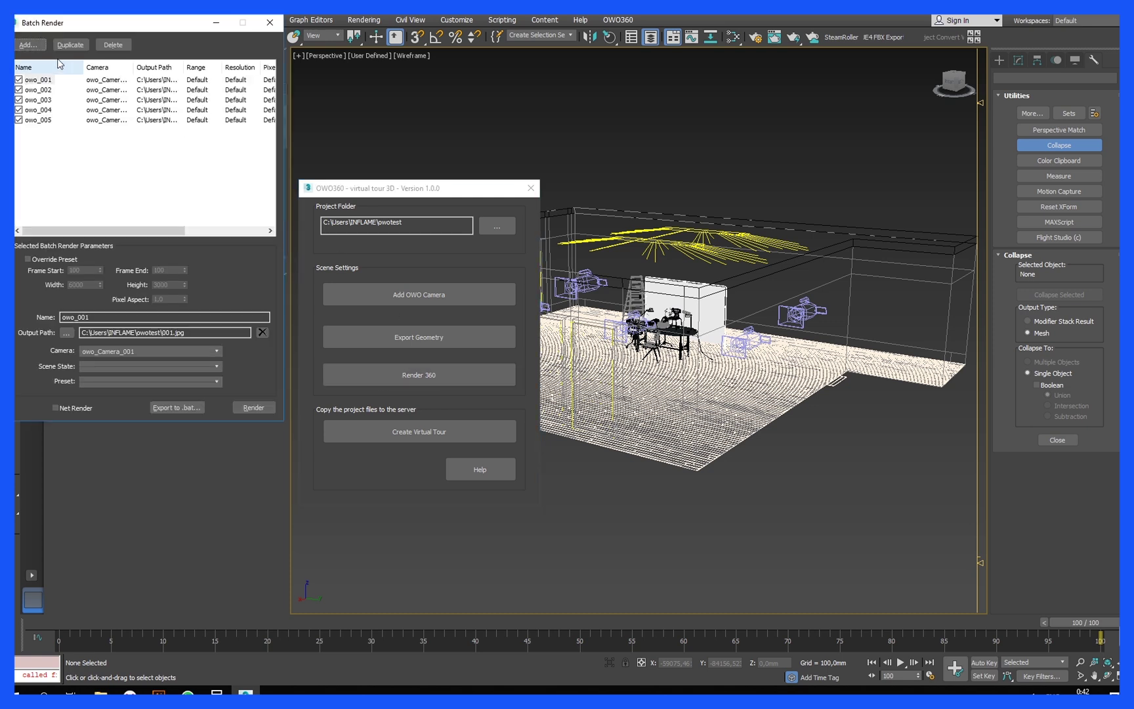
drag(139, 31, 674, 100)
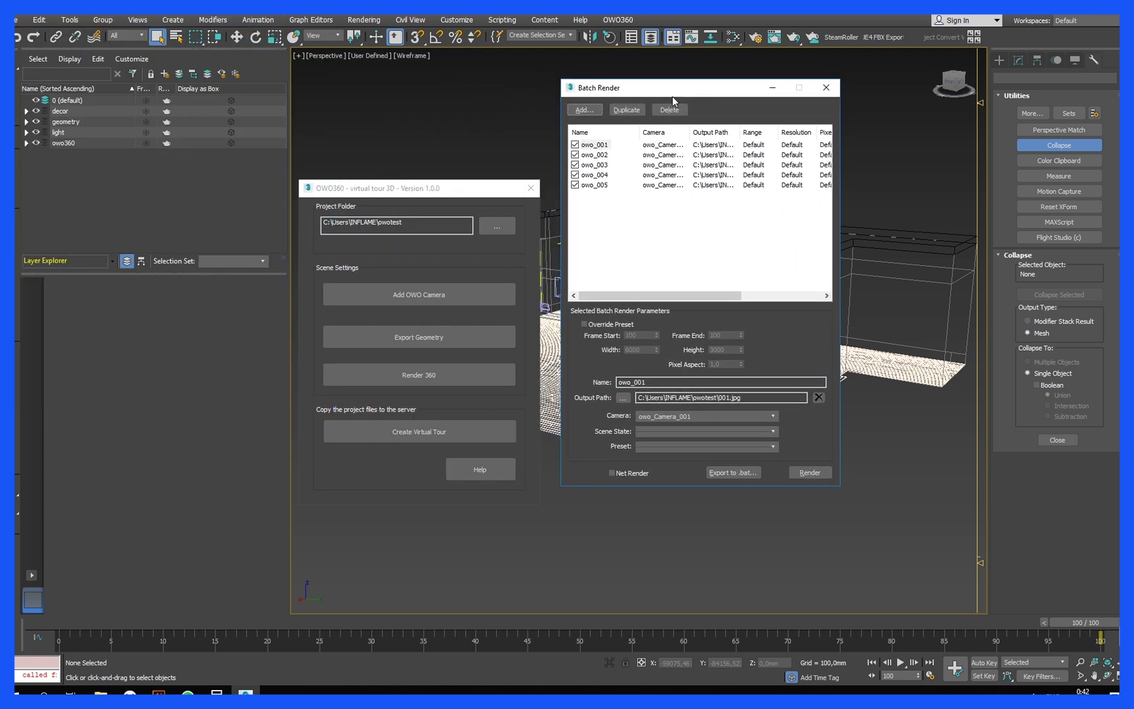
click(26, 143)
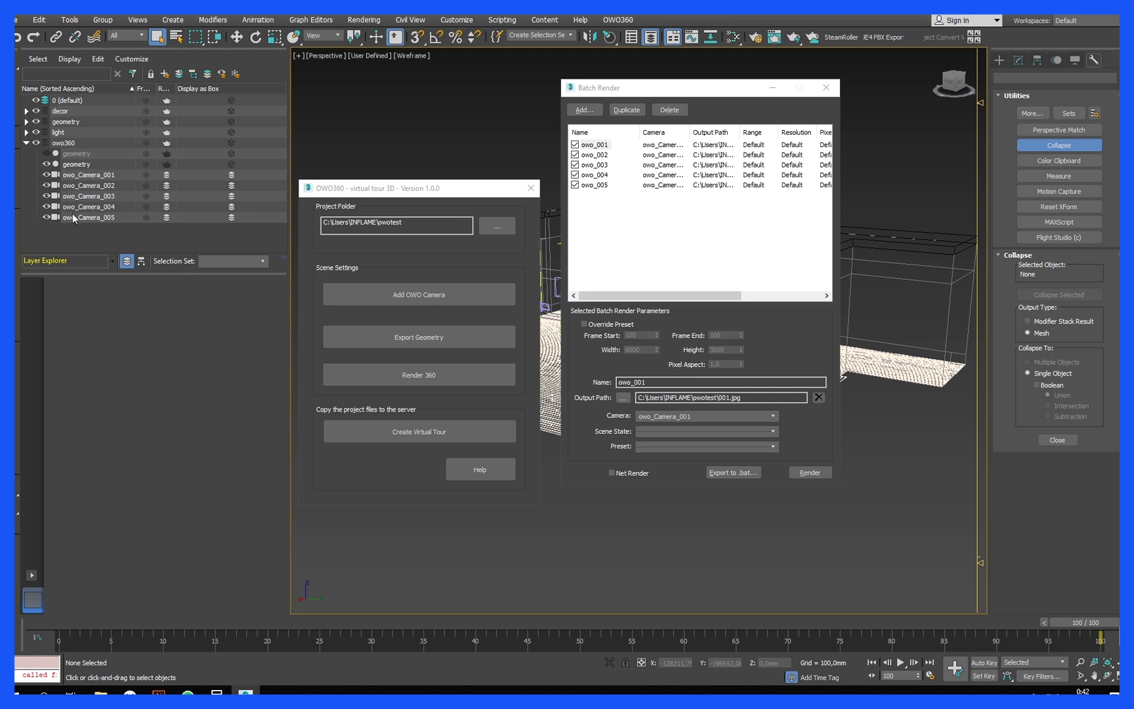
click(806, 473)
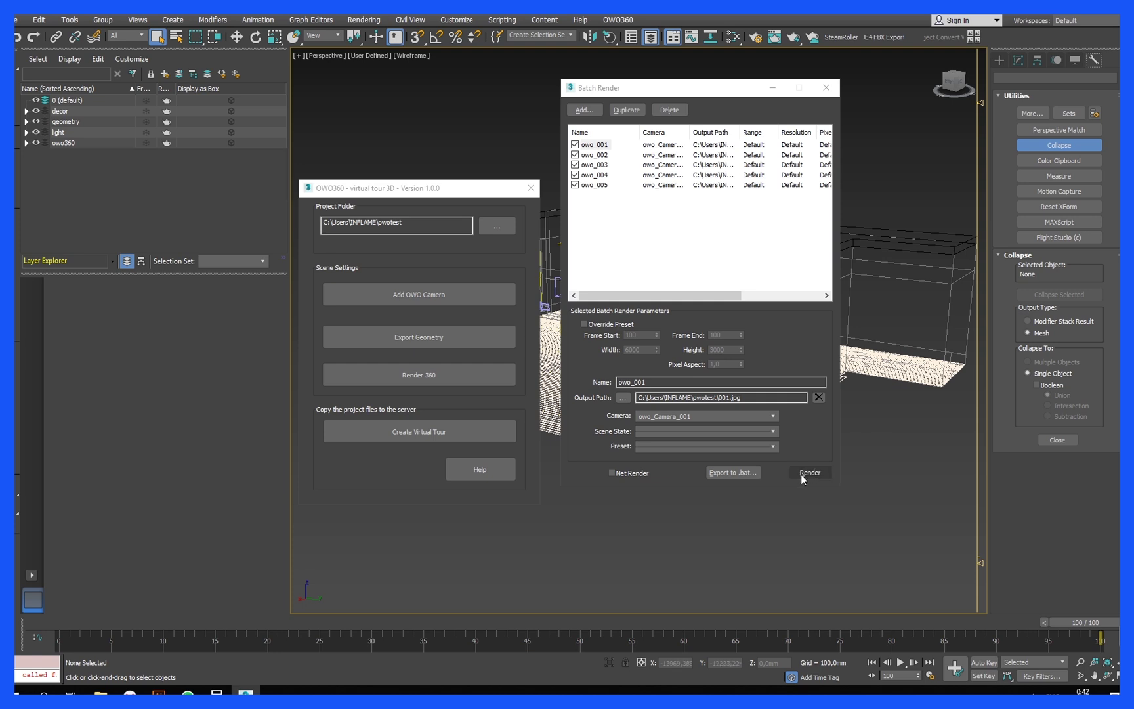
click(804, 475)
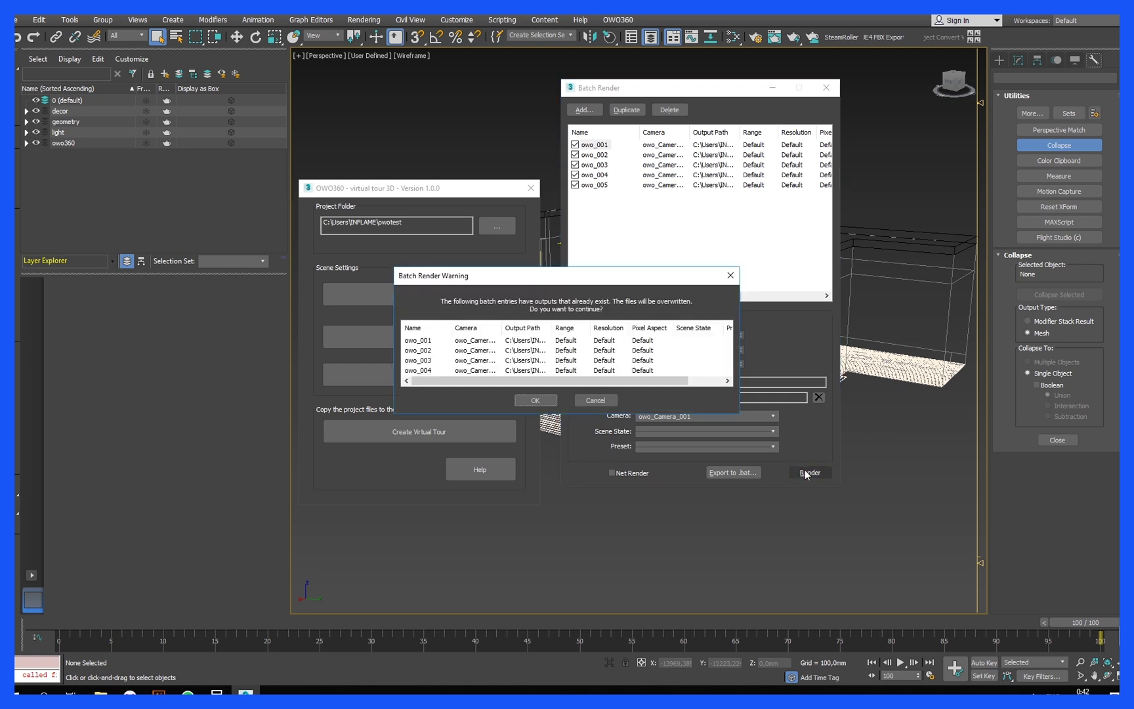
click(553, 399)
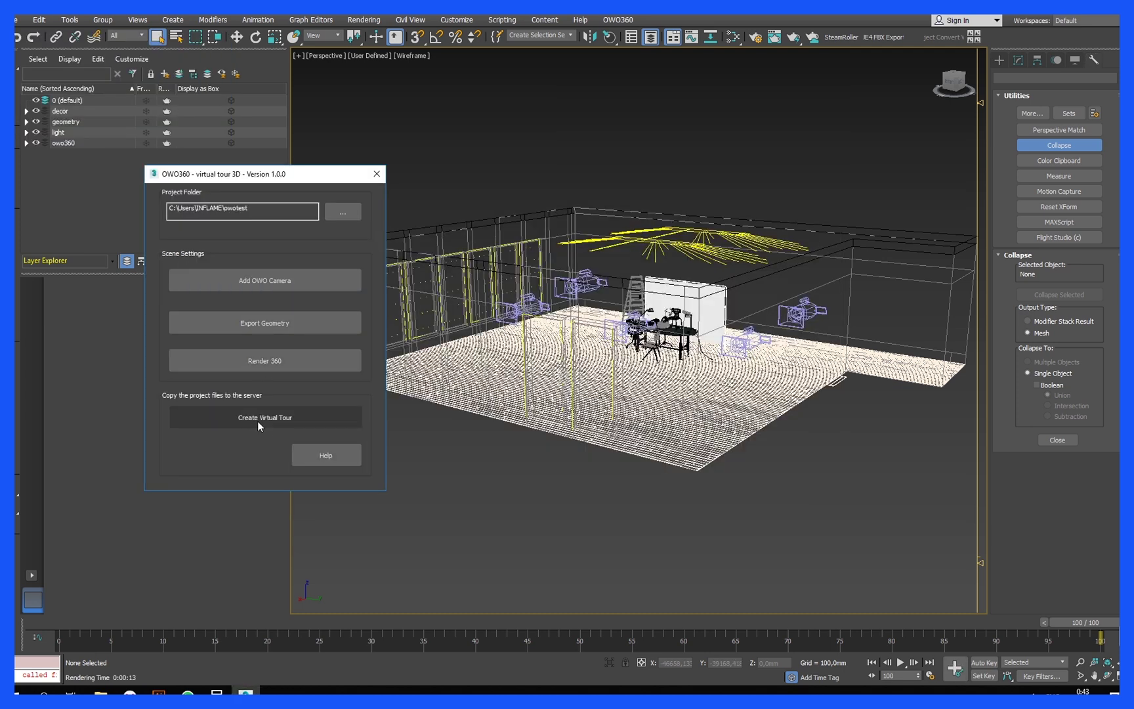
- Switch to the owo360 website to create the virtual tour and select all files in the owotest folder
click(258, 420)
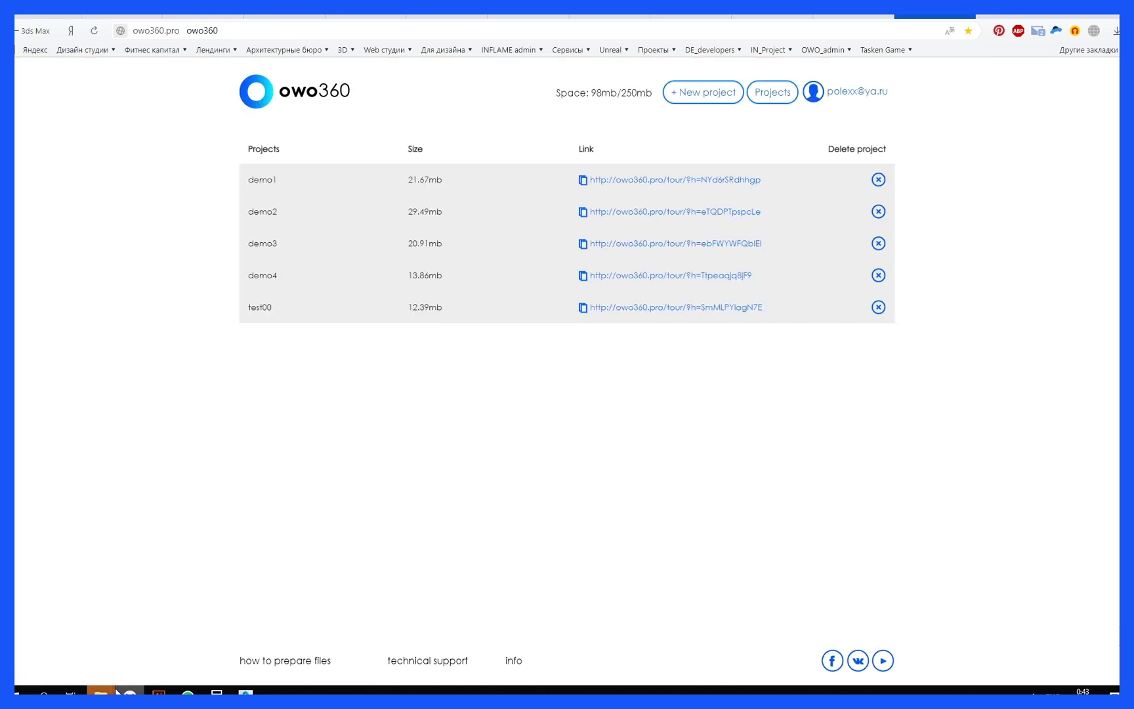
mouse_move(101, 690)
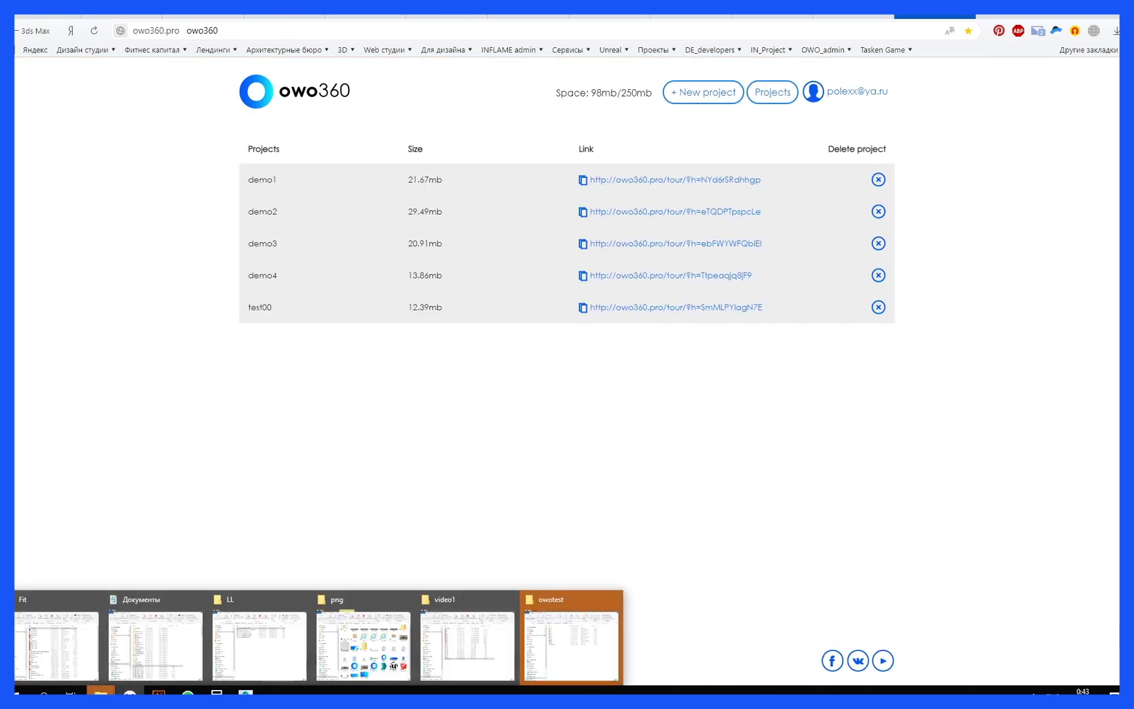
click(567, 648)
drag(247, 301, 180, 144)
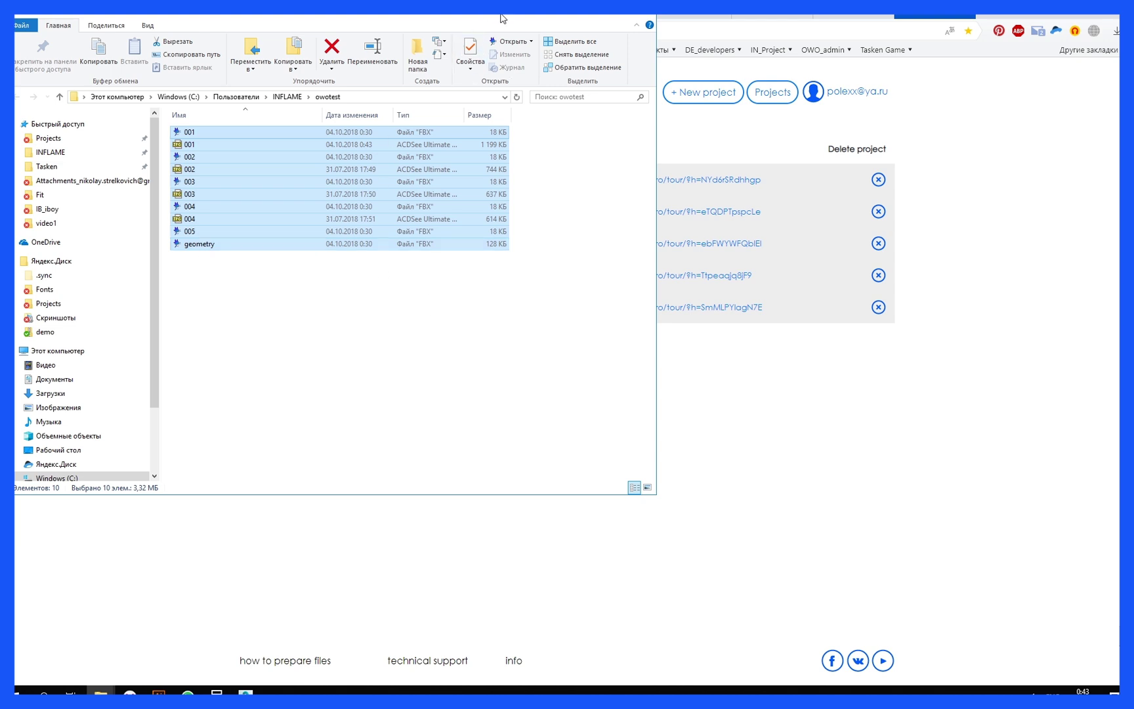
drag(501, 17, 523, 277)
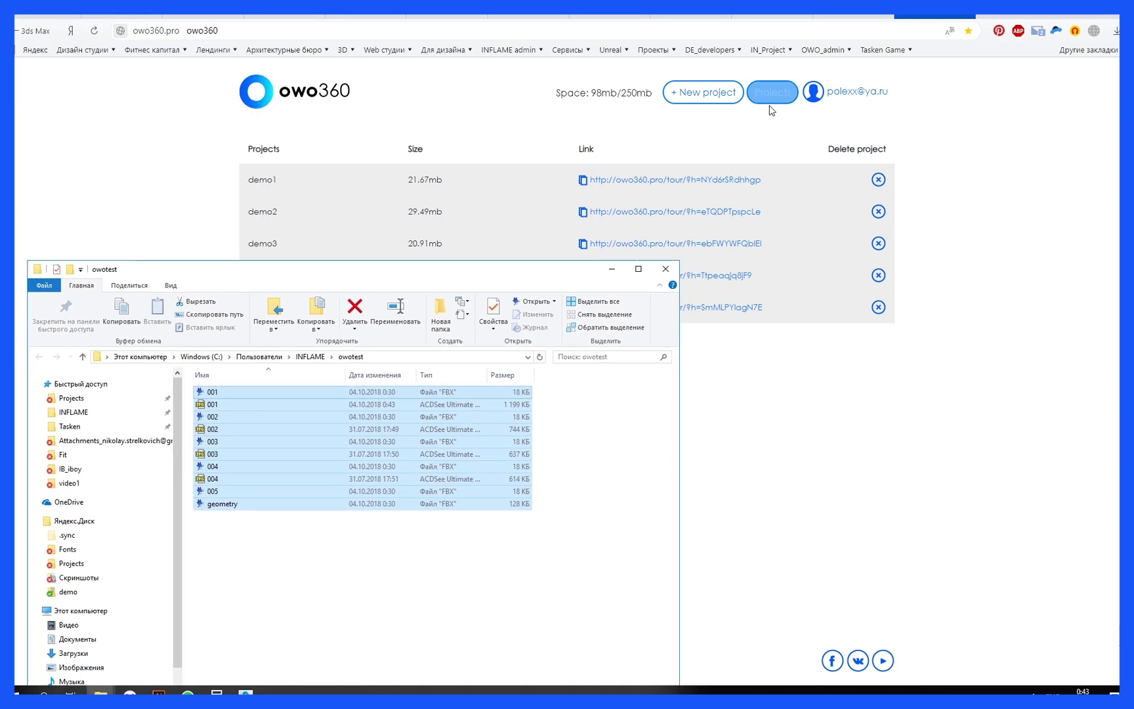
- Create a new owo360 project titled owotest and open it
click(722, 100)
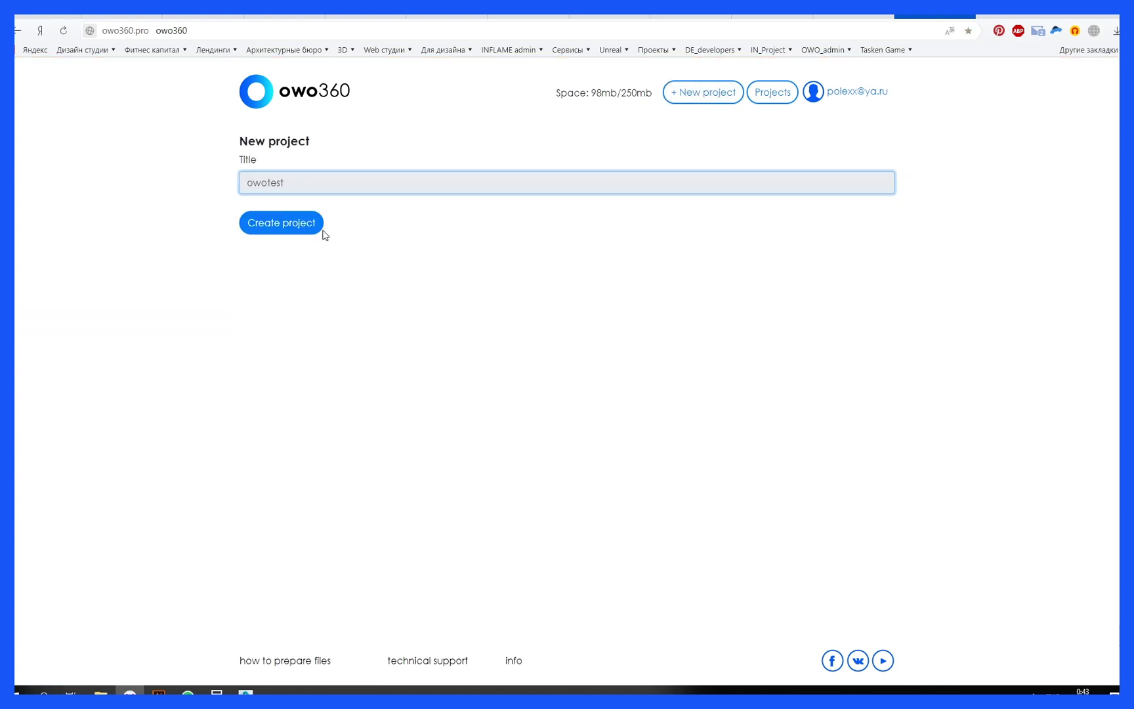
click(309, 225)
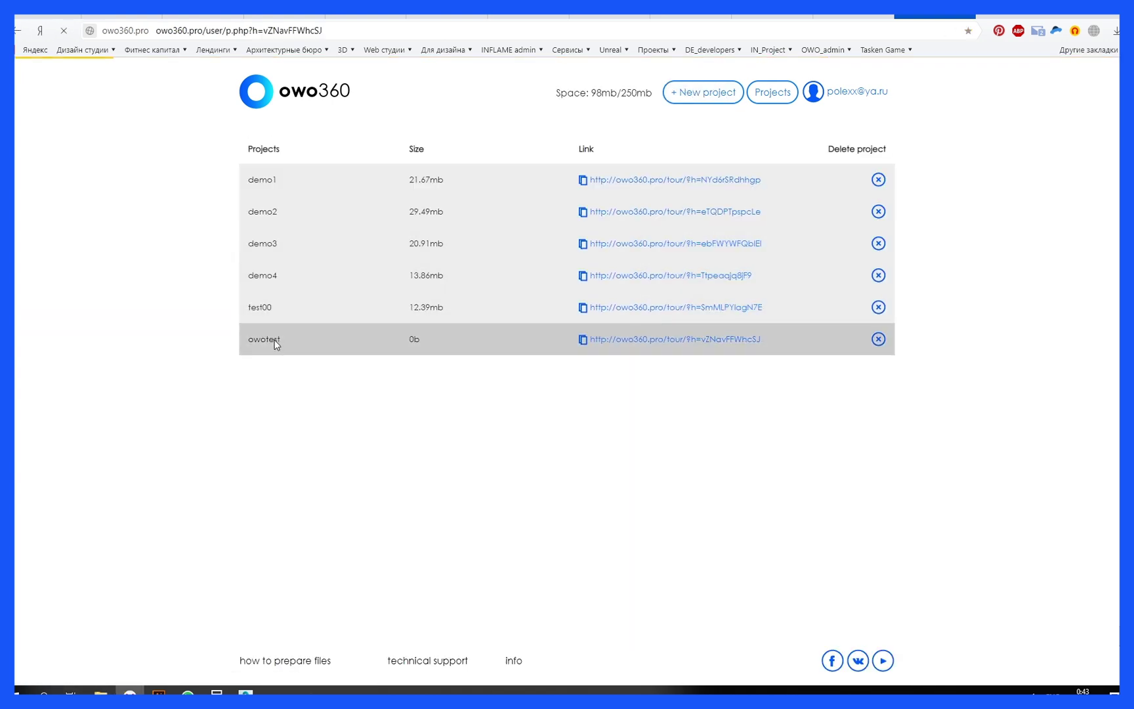
click(276, 344)
- Upload the selected FBX and JPG files from the owotest folder to the owotest project
mouse_move(101, 692)
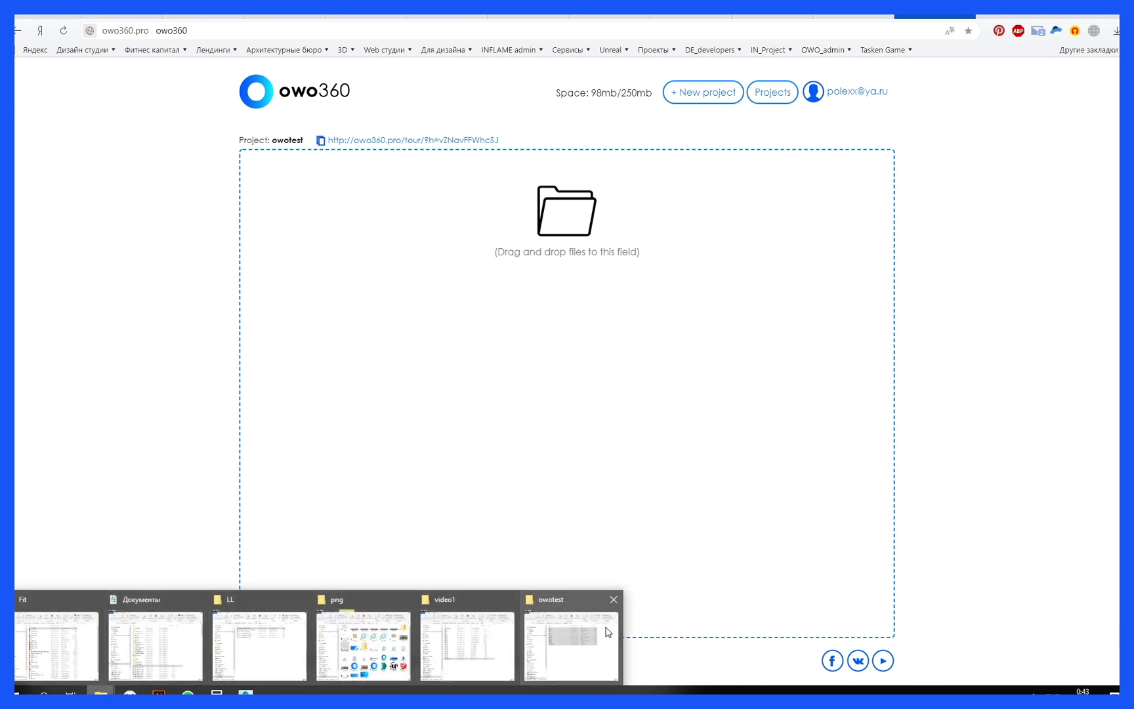
click(571, 633)
drag(300, 477, 680, 316)
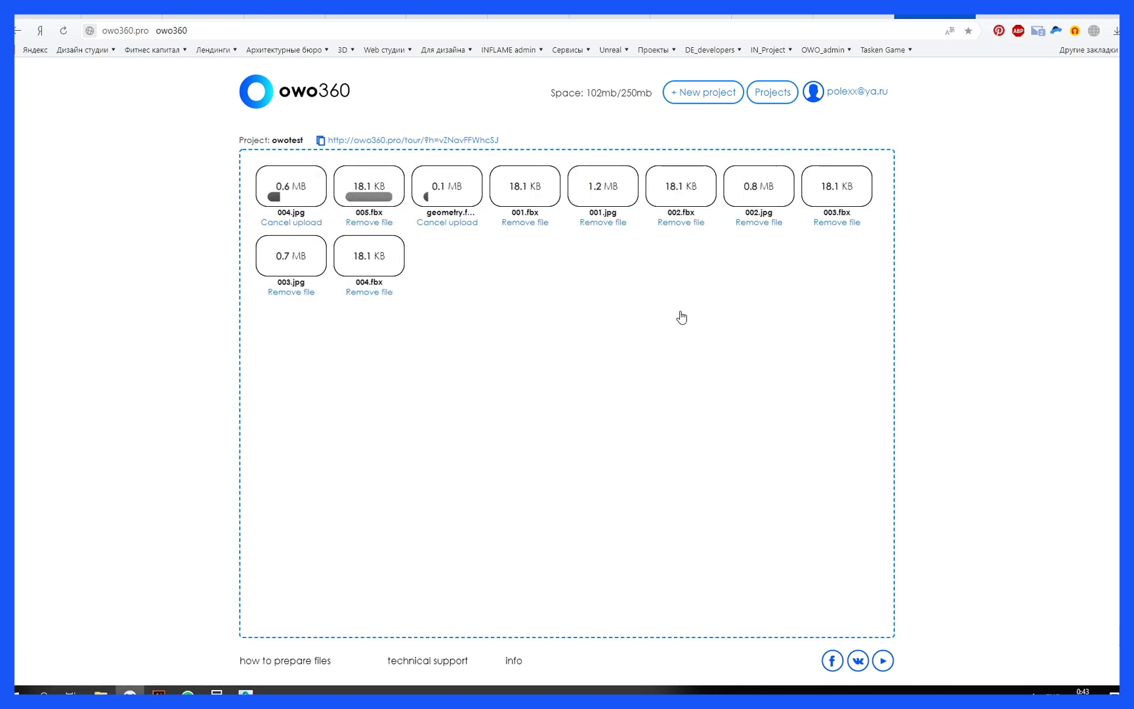